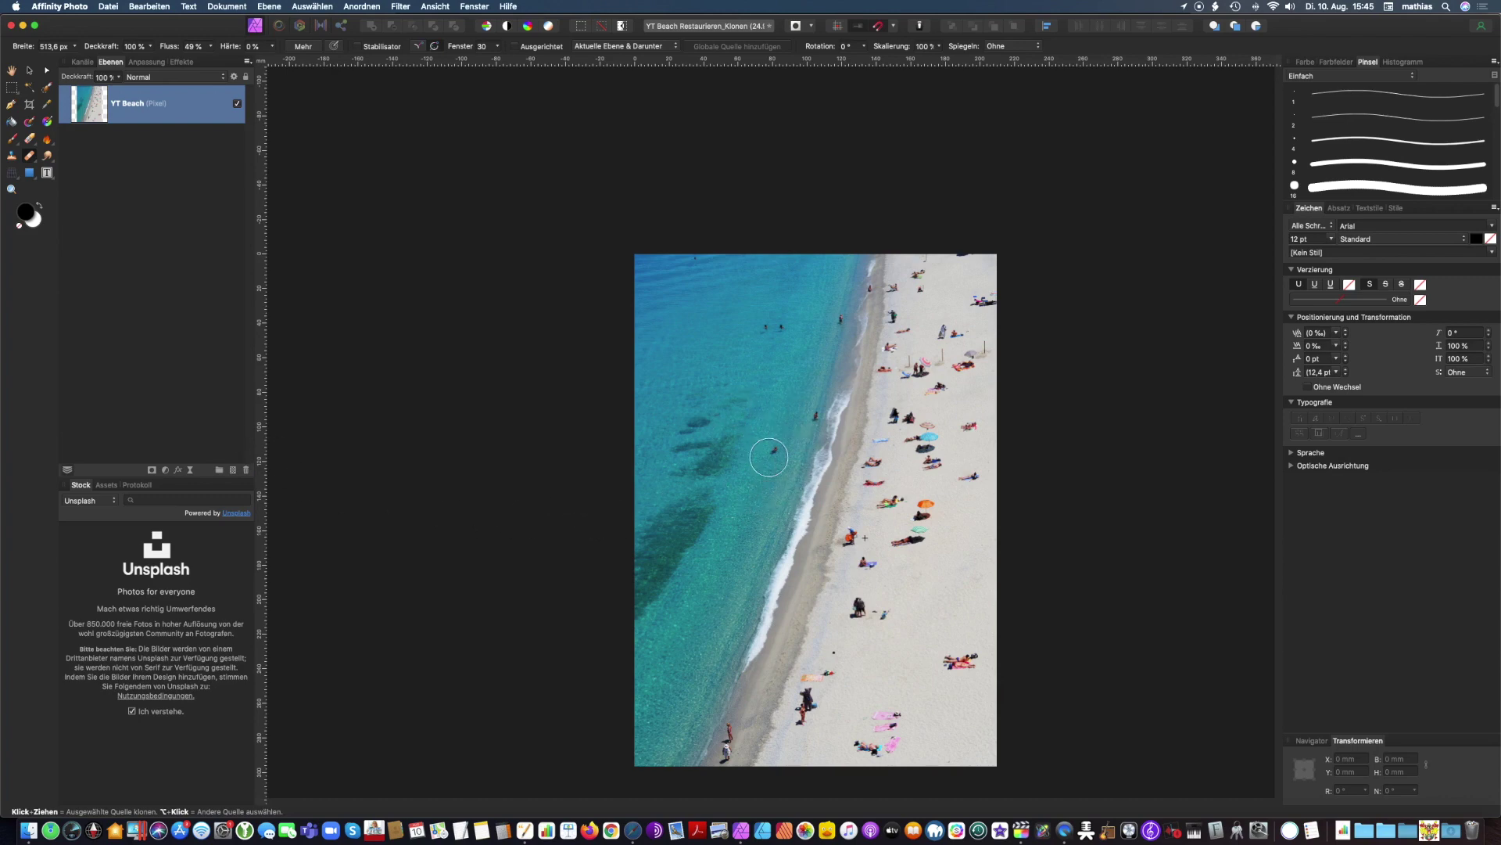
# Alt-click bare sand to set the clone source
pyautogui.scroll(-3, 871, 409)
pyautogui.scroll(-2, 870, 409)
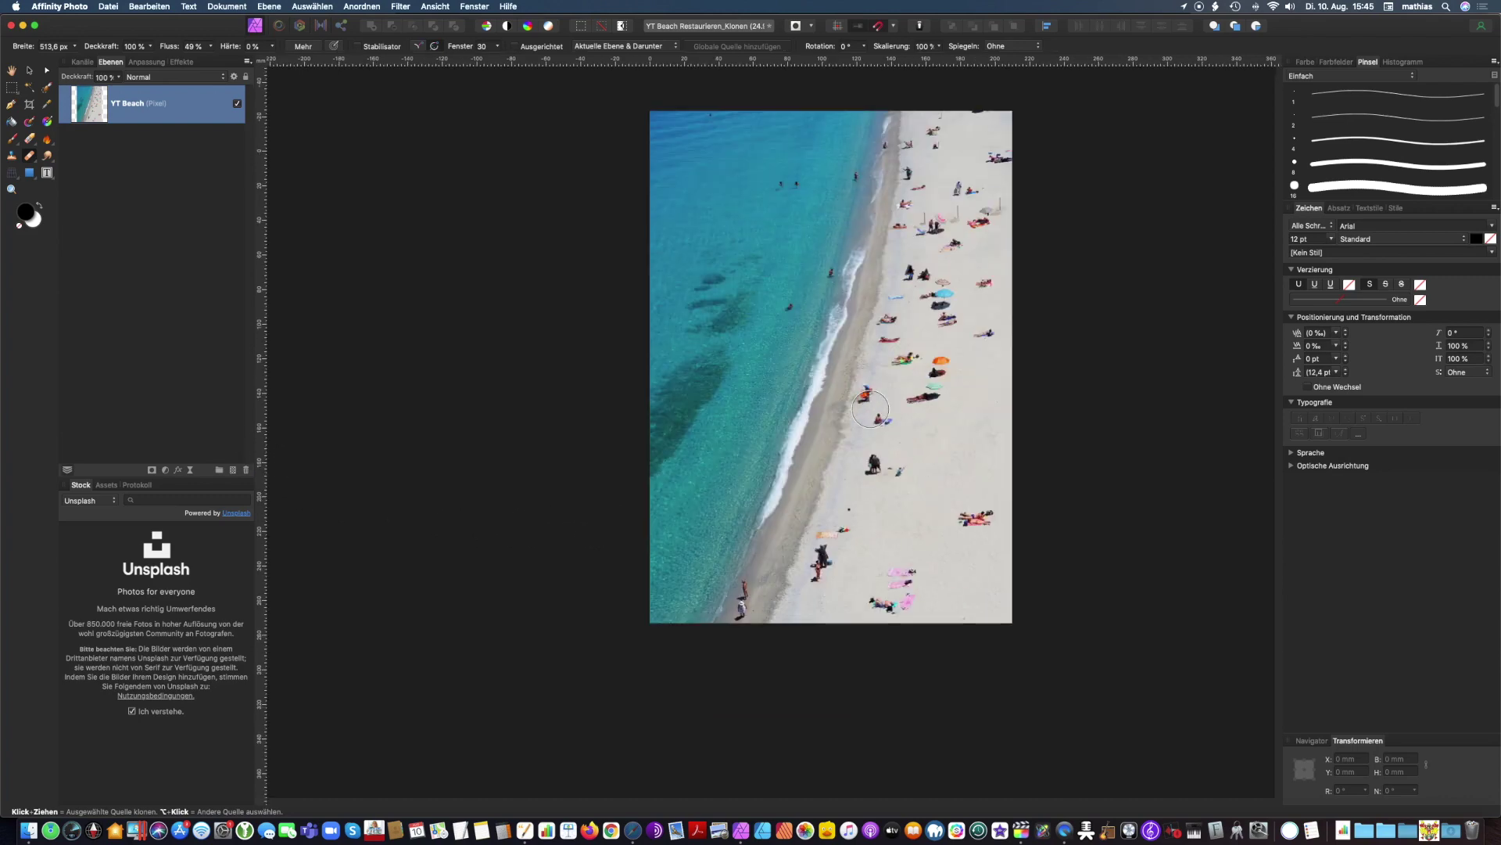
pyautogui.scroll(1, 861, 403)
pyautogui.scroll(2, 852, 398)
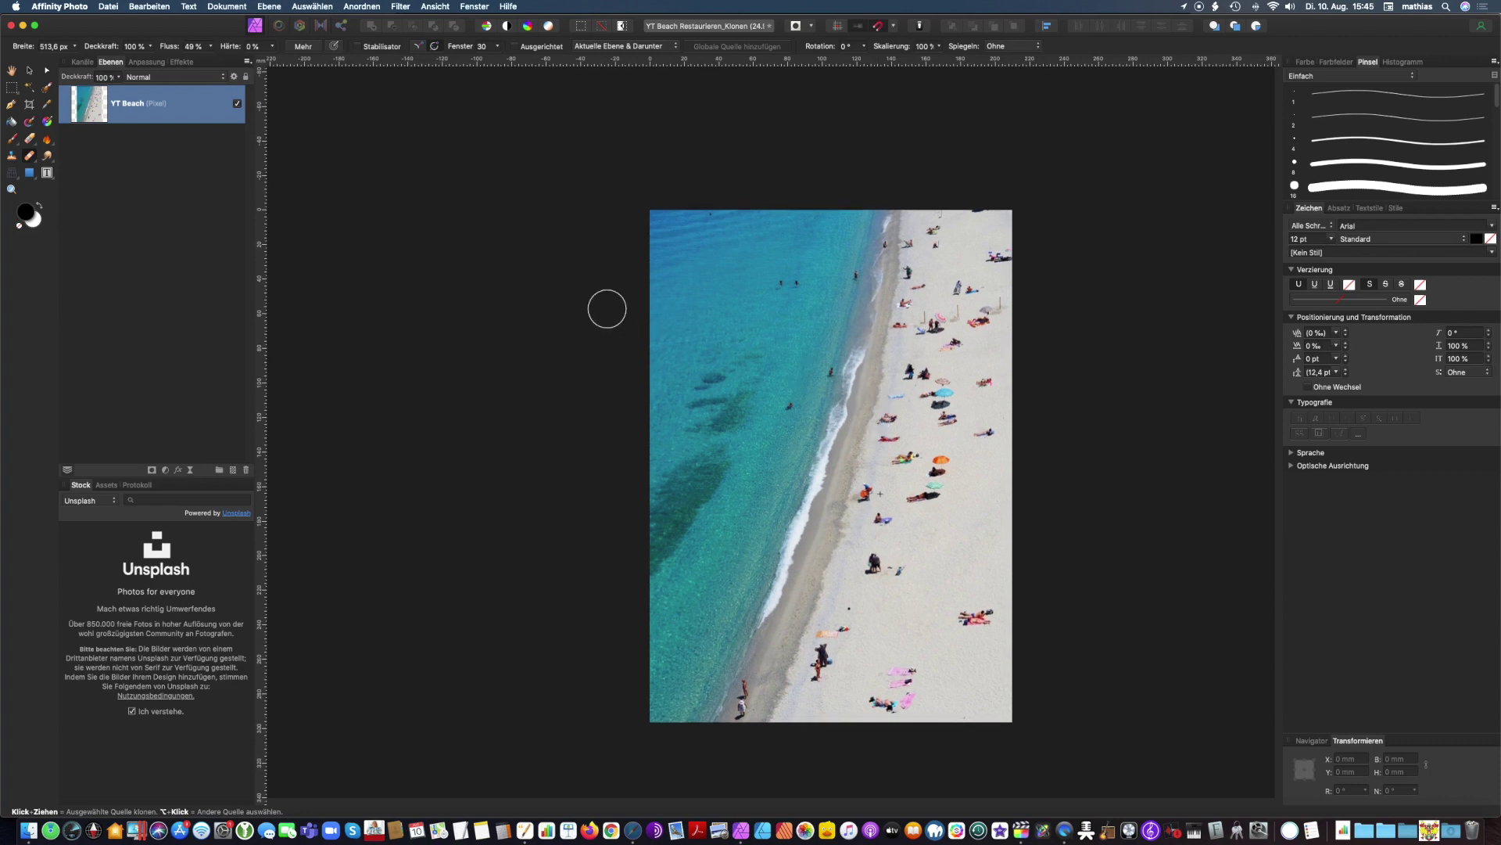
pyautogui.press('alt')
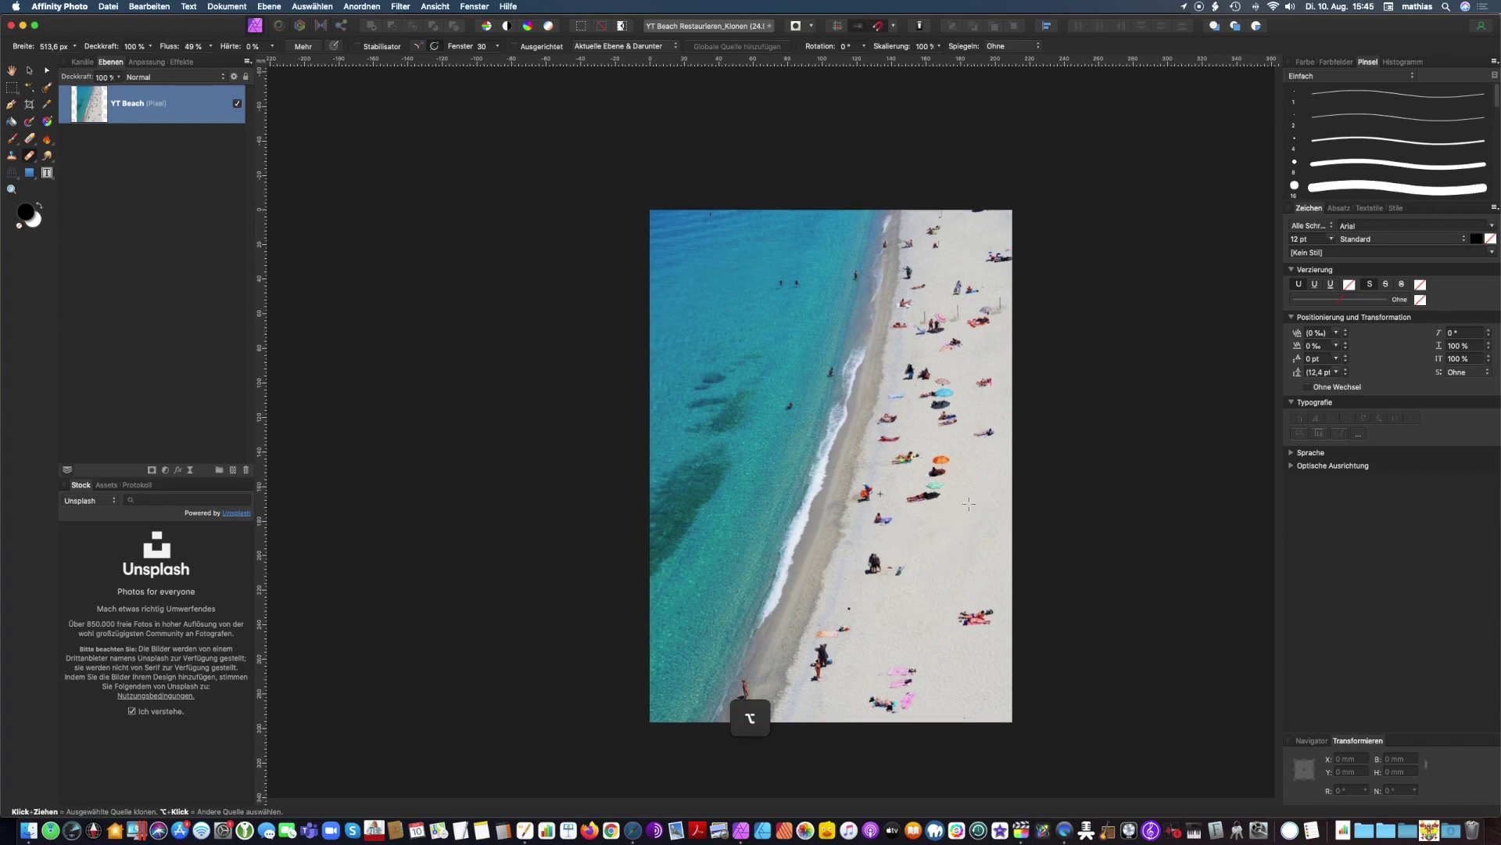
pyautogui.keyDown('alt'); pyautogui.click(932, 585); pyautogui.keyUp('alt')
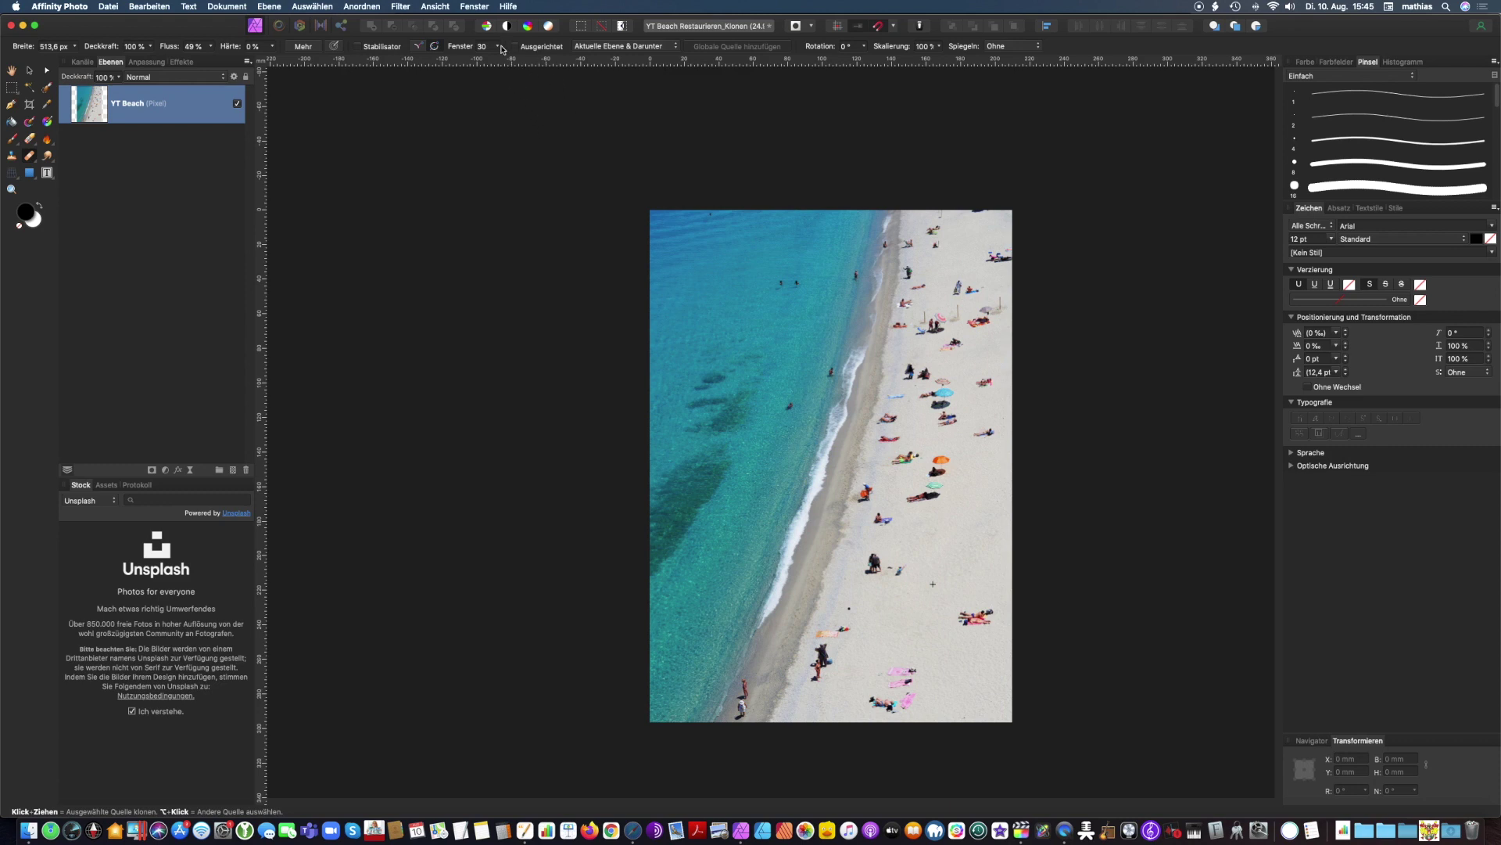
# Sample Current Layer & Below and add an empty pixel layer above YT Beach
pyautogui.click(672, 46)
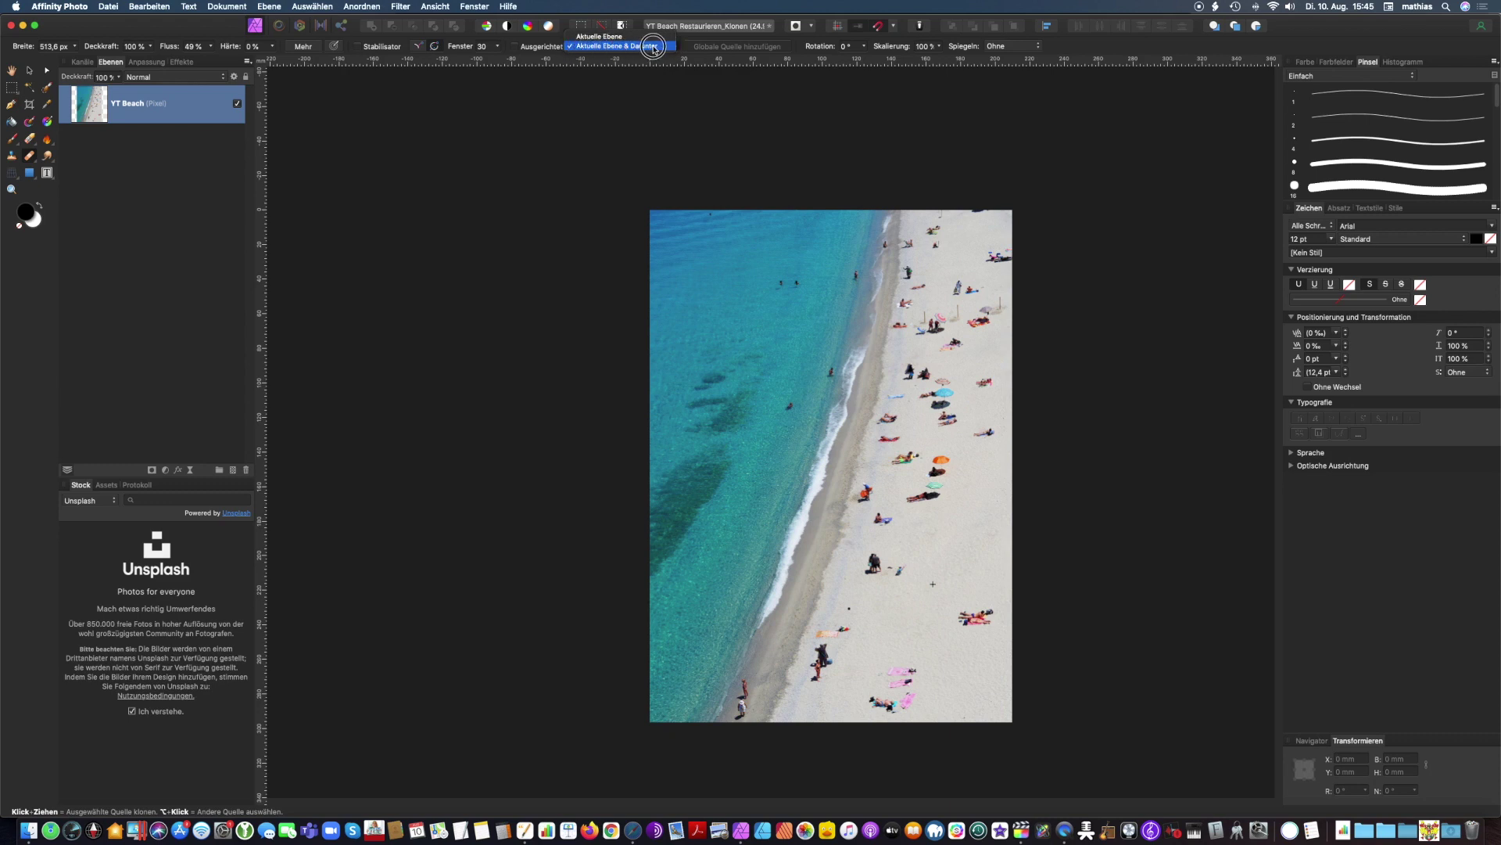
pyautogui.click(667, 49)
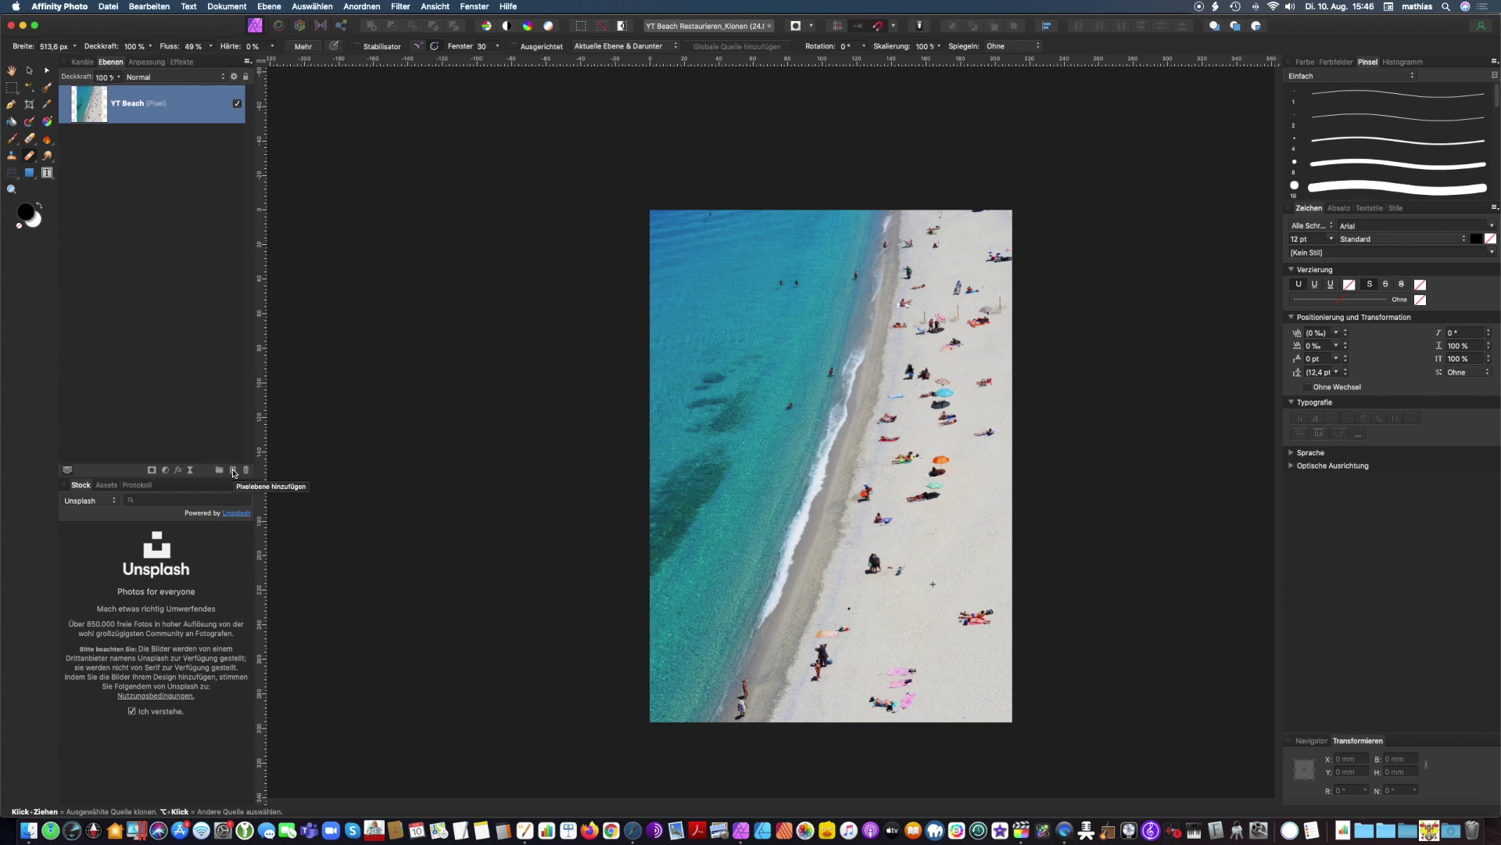
pyautogui.click(234, 470)
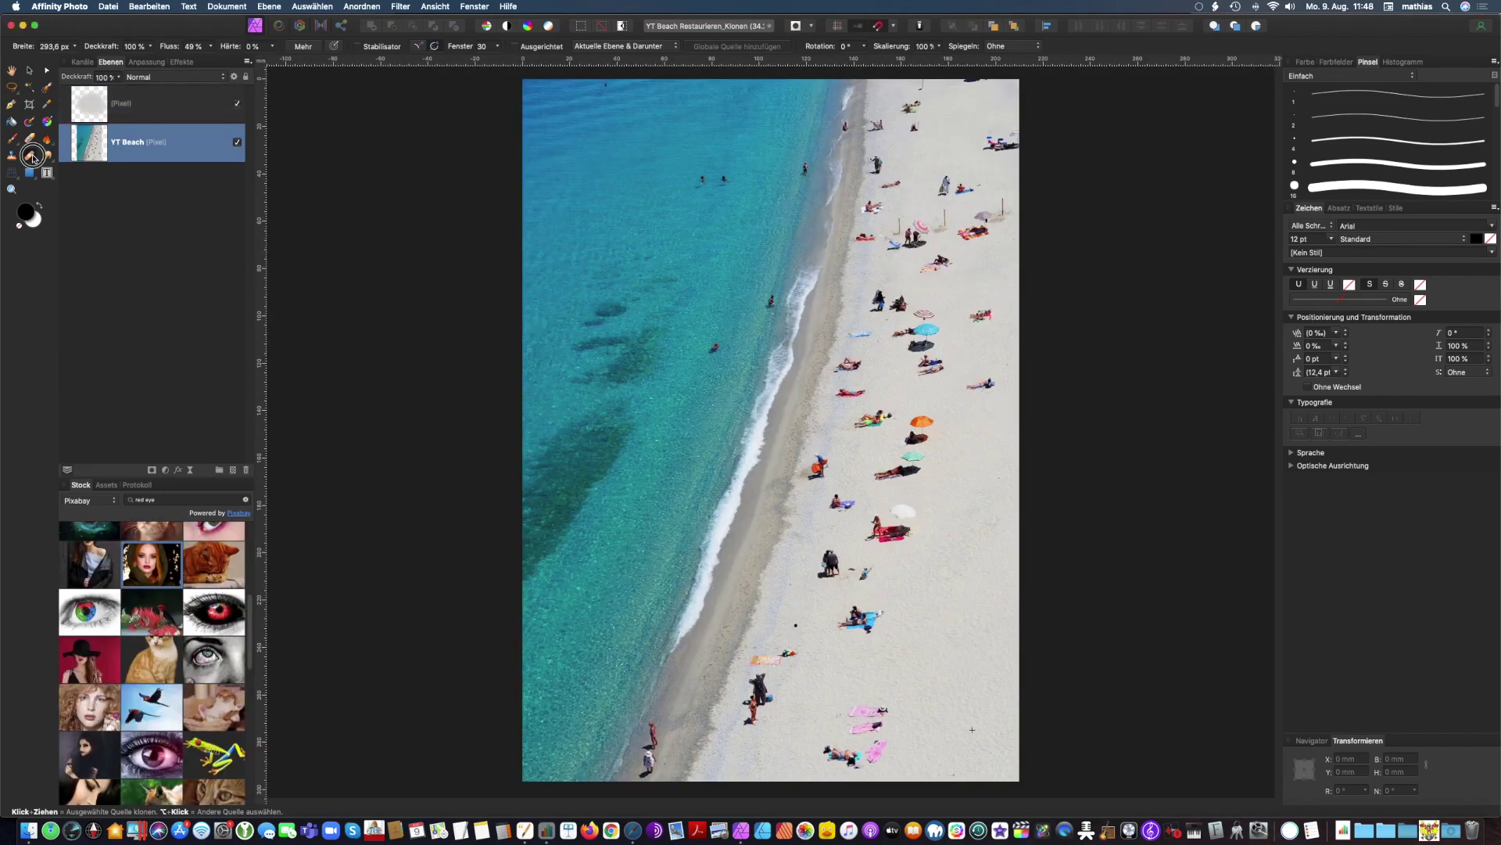
# Use the Patch Tool to replace the sunbather on the blue towel with clean sand
pyautogui.click(32, 156)
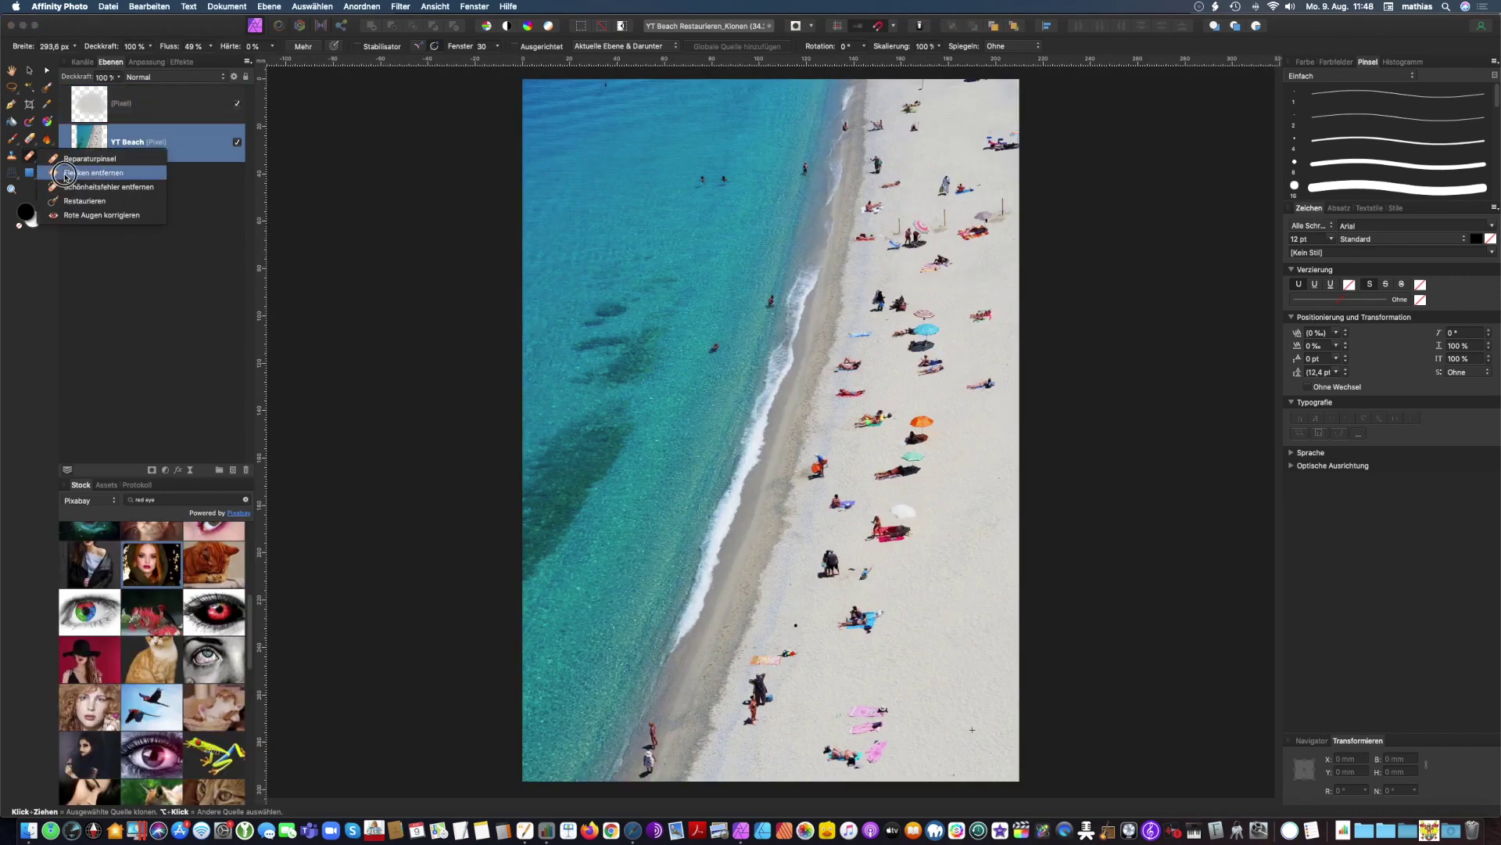
pyautogui.click(145, 176)
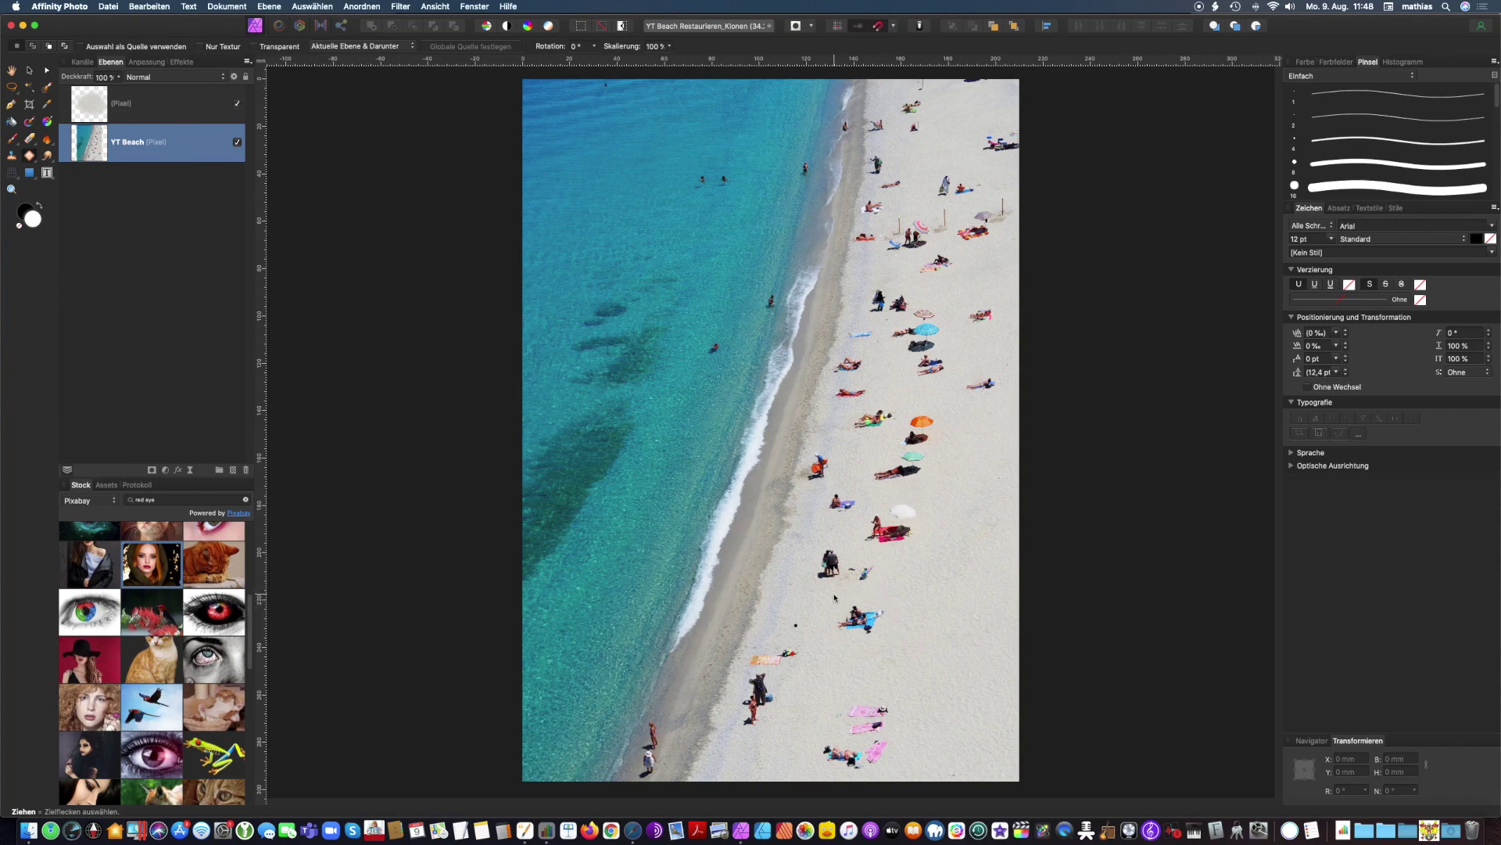
pyautogui.moveTo(834, 598)
pyautogui.mouseDown()
pyautogui.moveTo(911, 609)
pyautogui.moveTo(897, 591)
pyautogui.mouseUp()
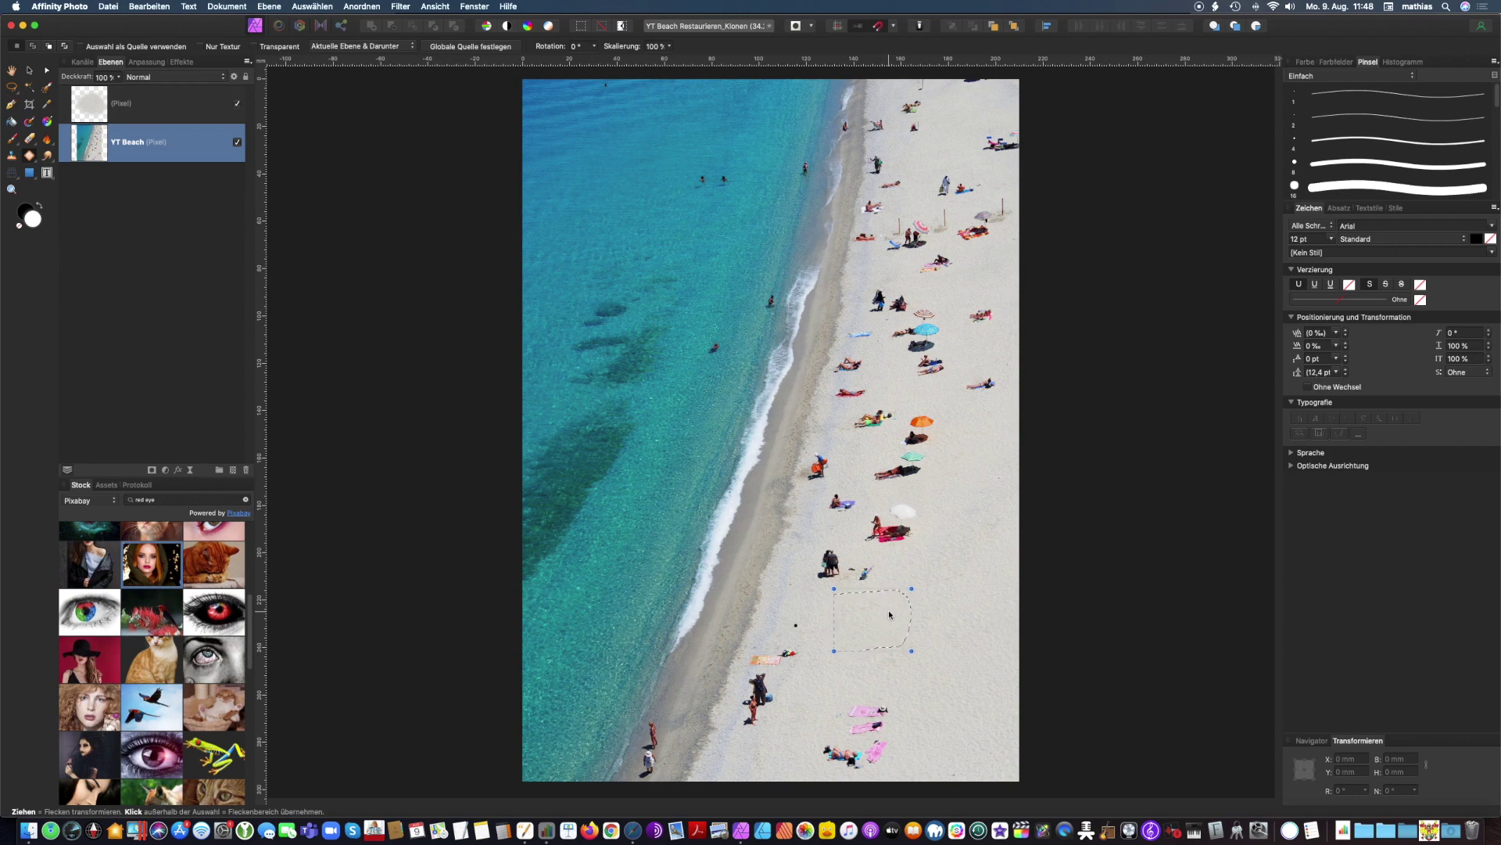
pyautogui.click(963, 567)
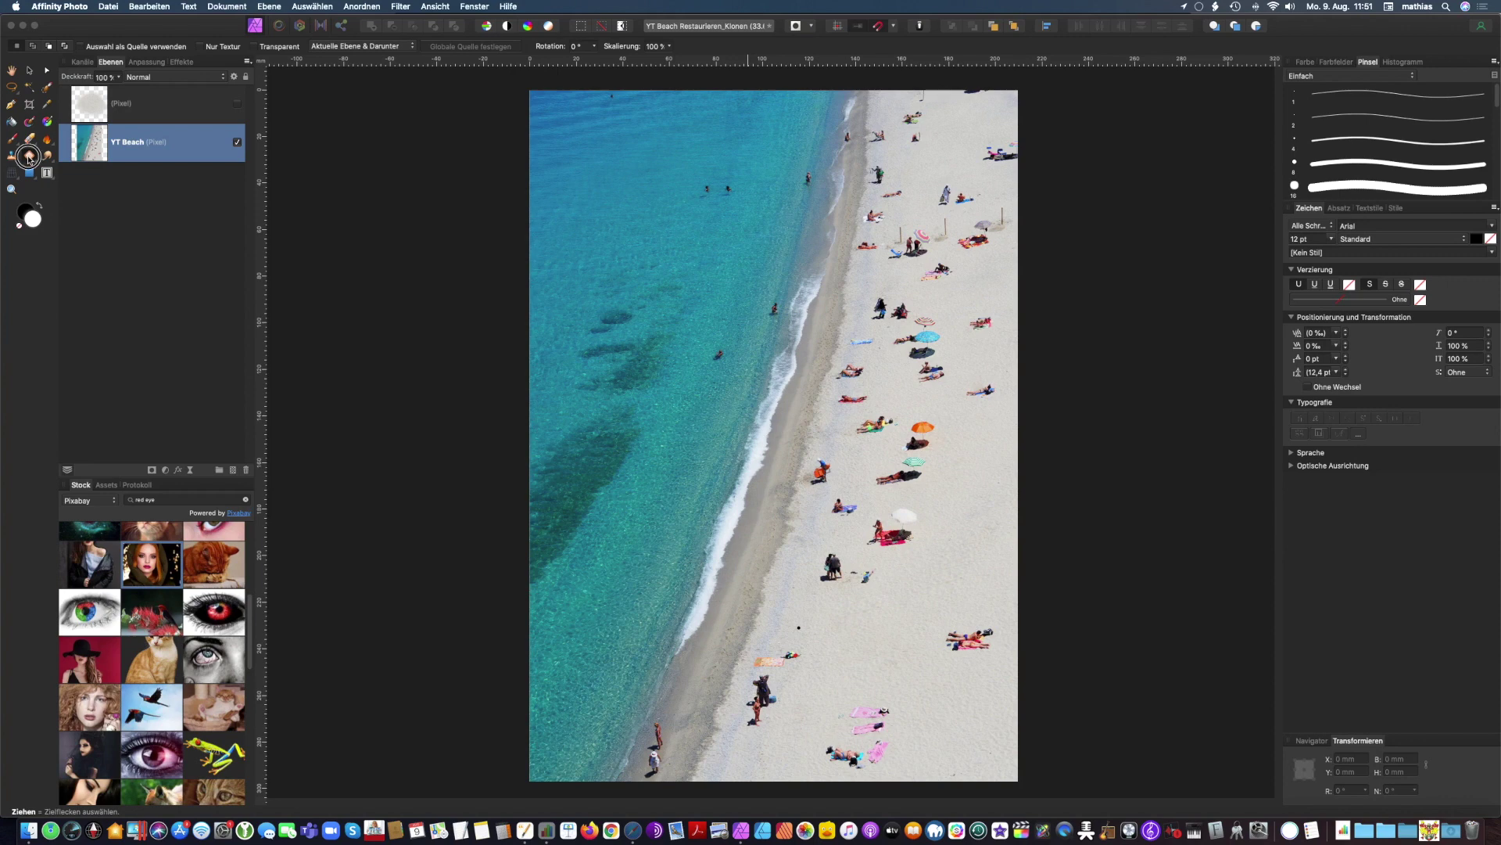
pyautogui.click(29, 158)
pyautogui.moveTo(29, 157); pyautogui.dragTo(160, 191)
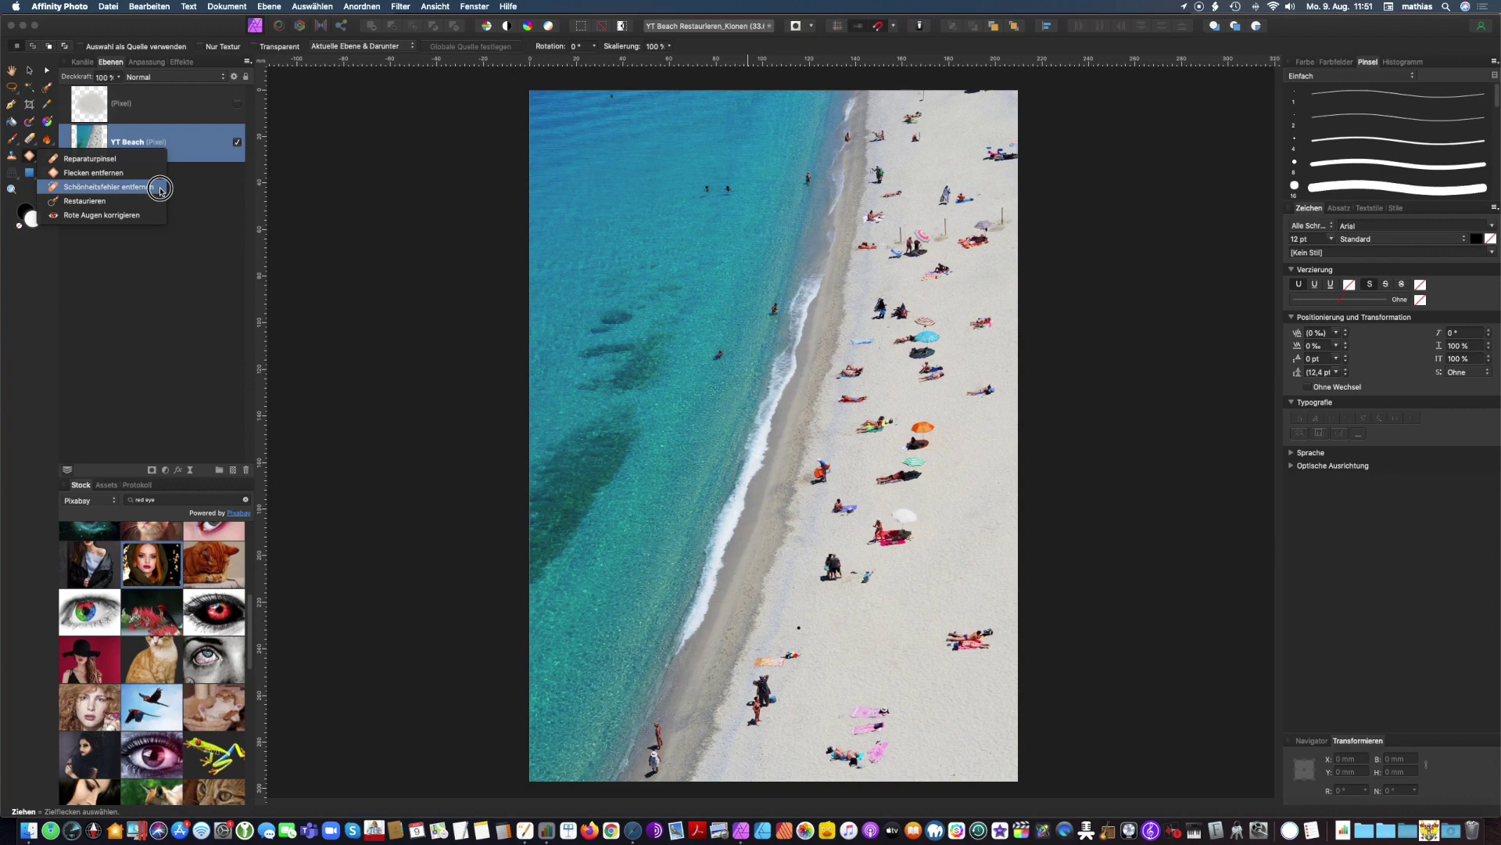
# Brush away the red-towel sunbather with the Blemish Removal Tool at 360 px width
pyautogui.click(160, 190)
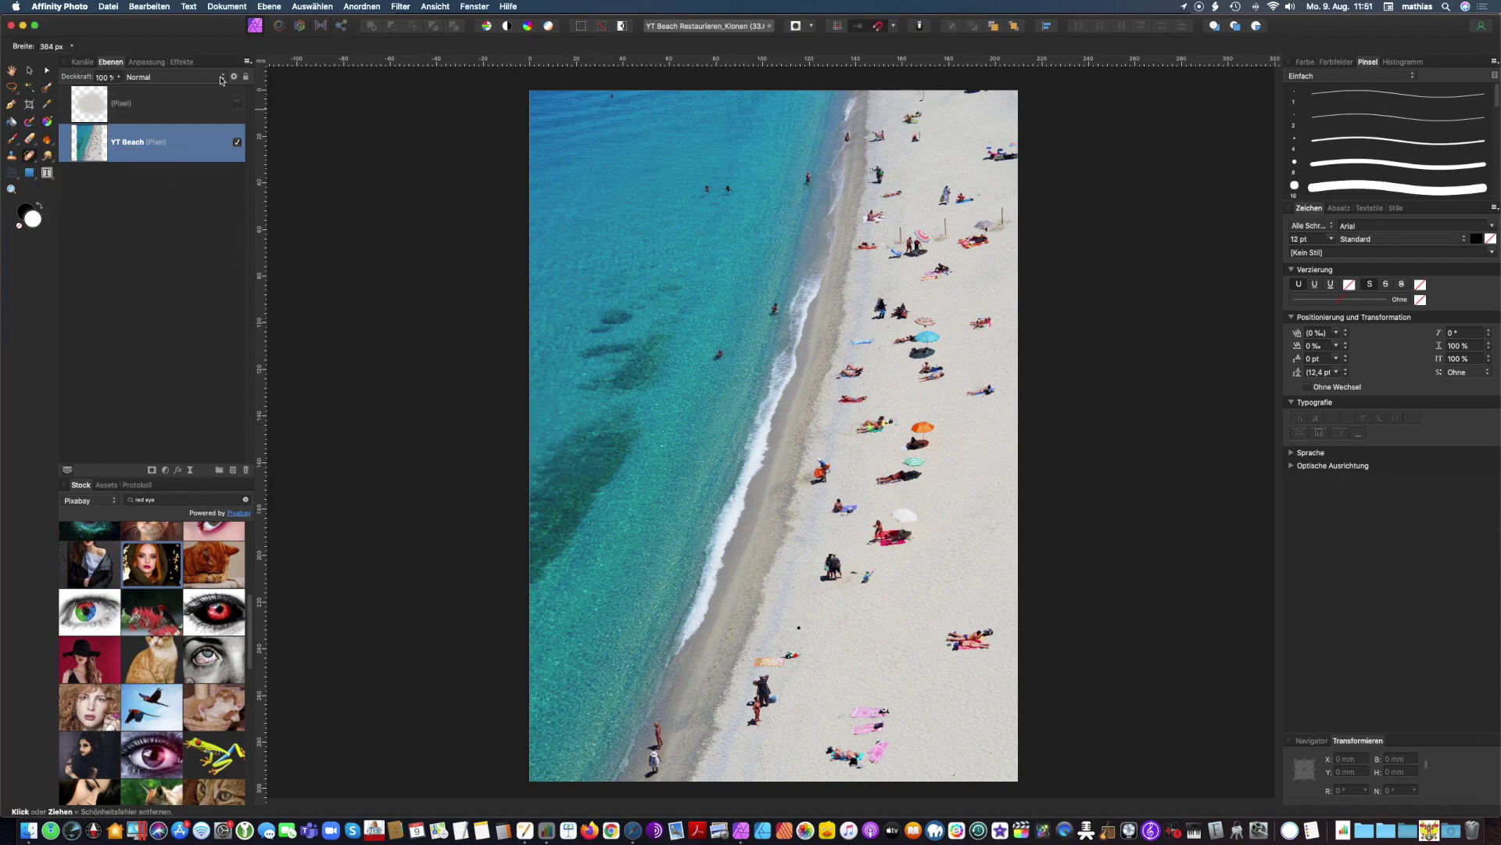
pyautogui.click(73, 47)
pyautogui.moveTo(80, 60); pyautogui.dragTo(80, 60)
pyautogui.click(107, 36)
pyautogui.moveTo(893, 531); pyautogui.dragTo(975, 532)
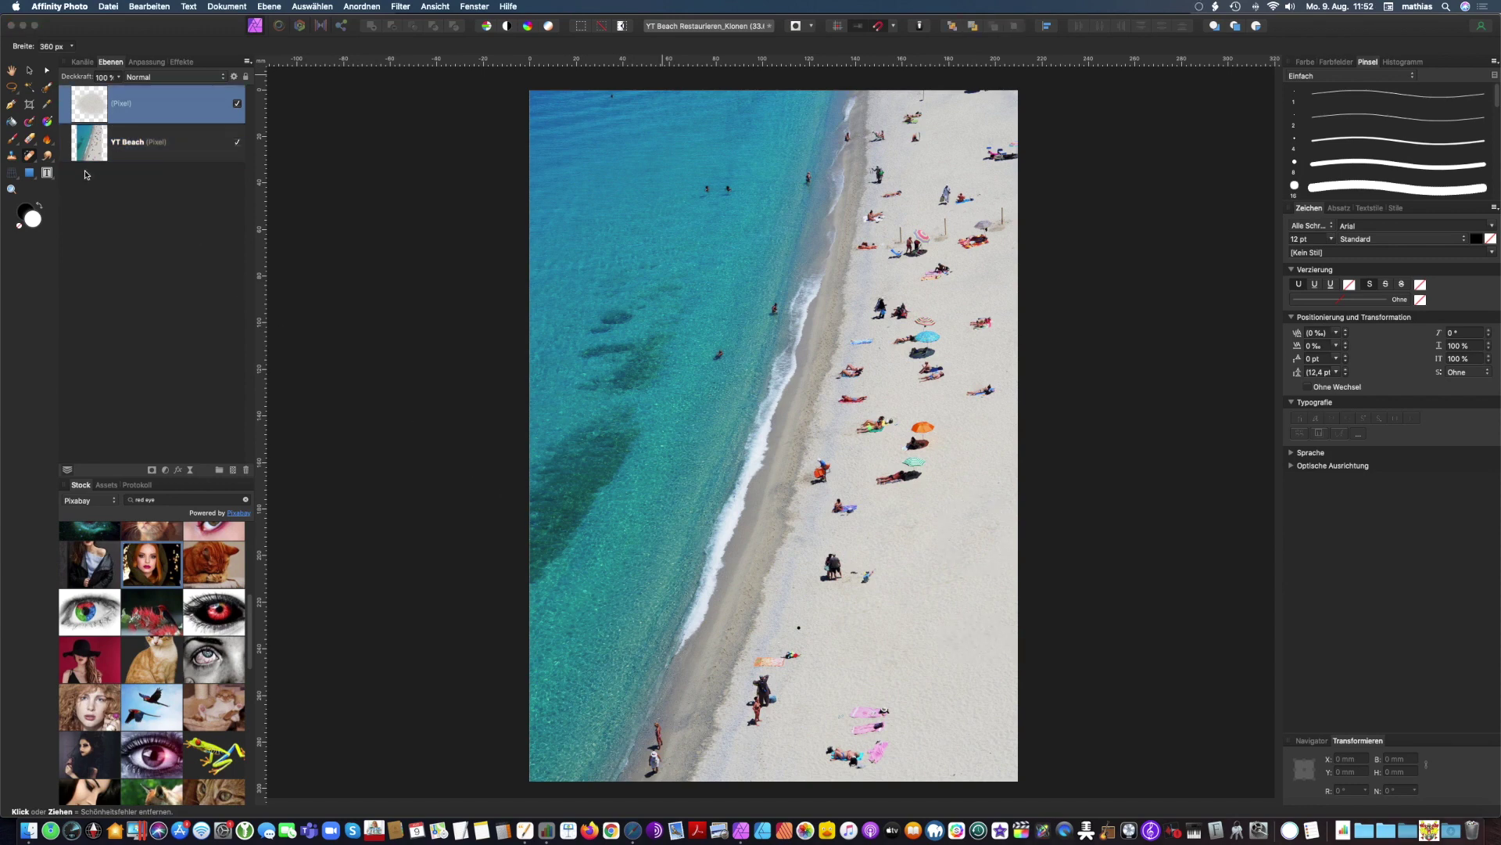
pyautogui.click(33, 161)
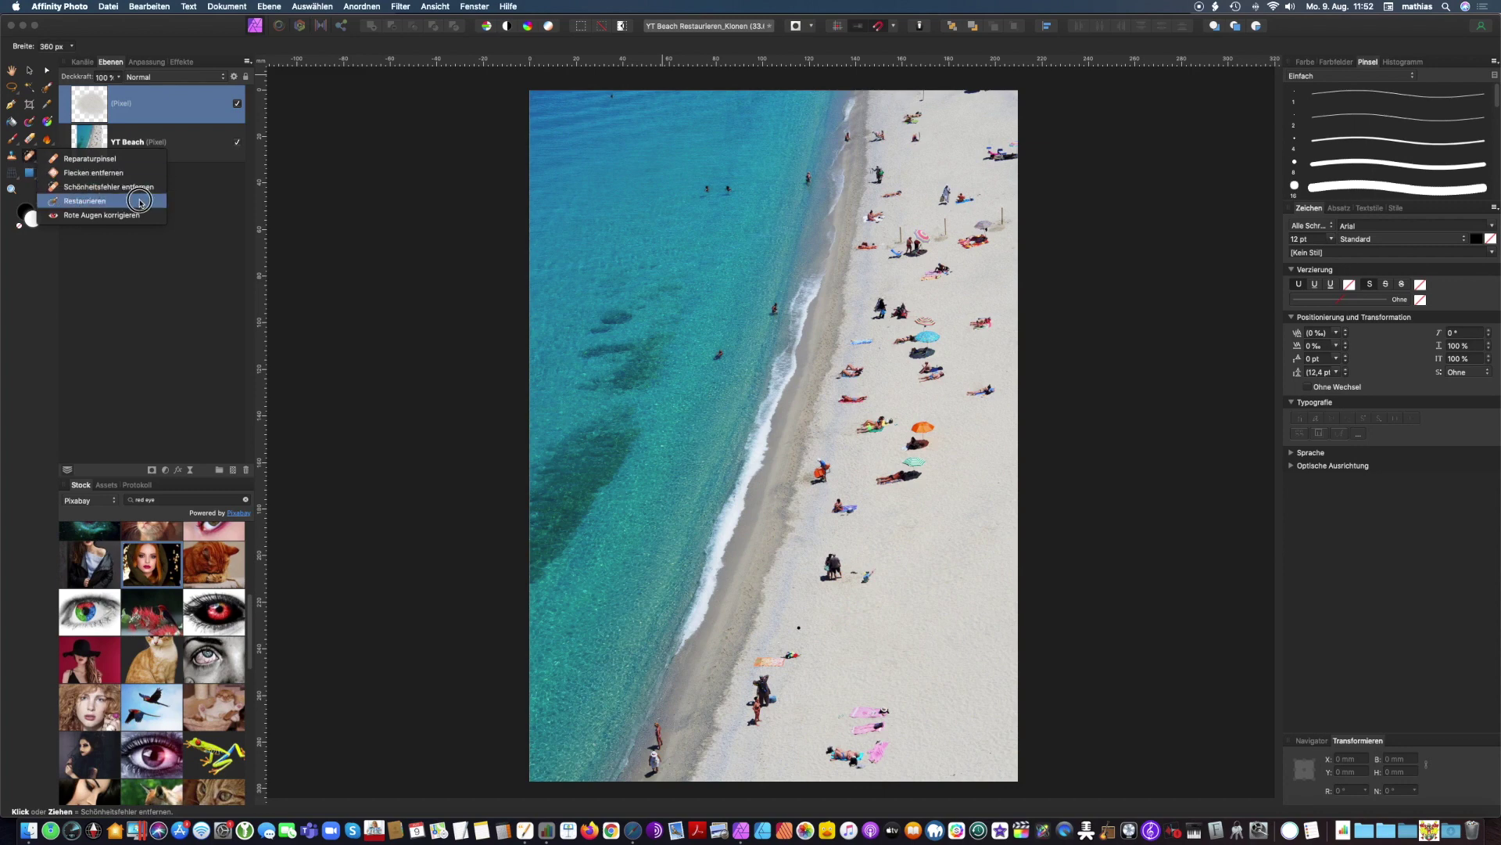
# Inpaint the two standing people into sand, sampling Current Layer & Below
pyautogui.click(140, 201)
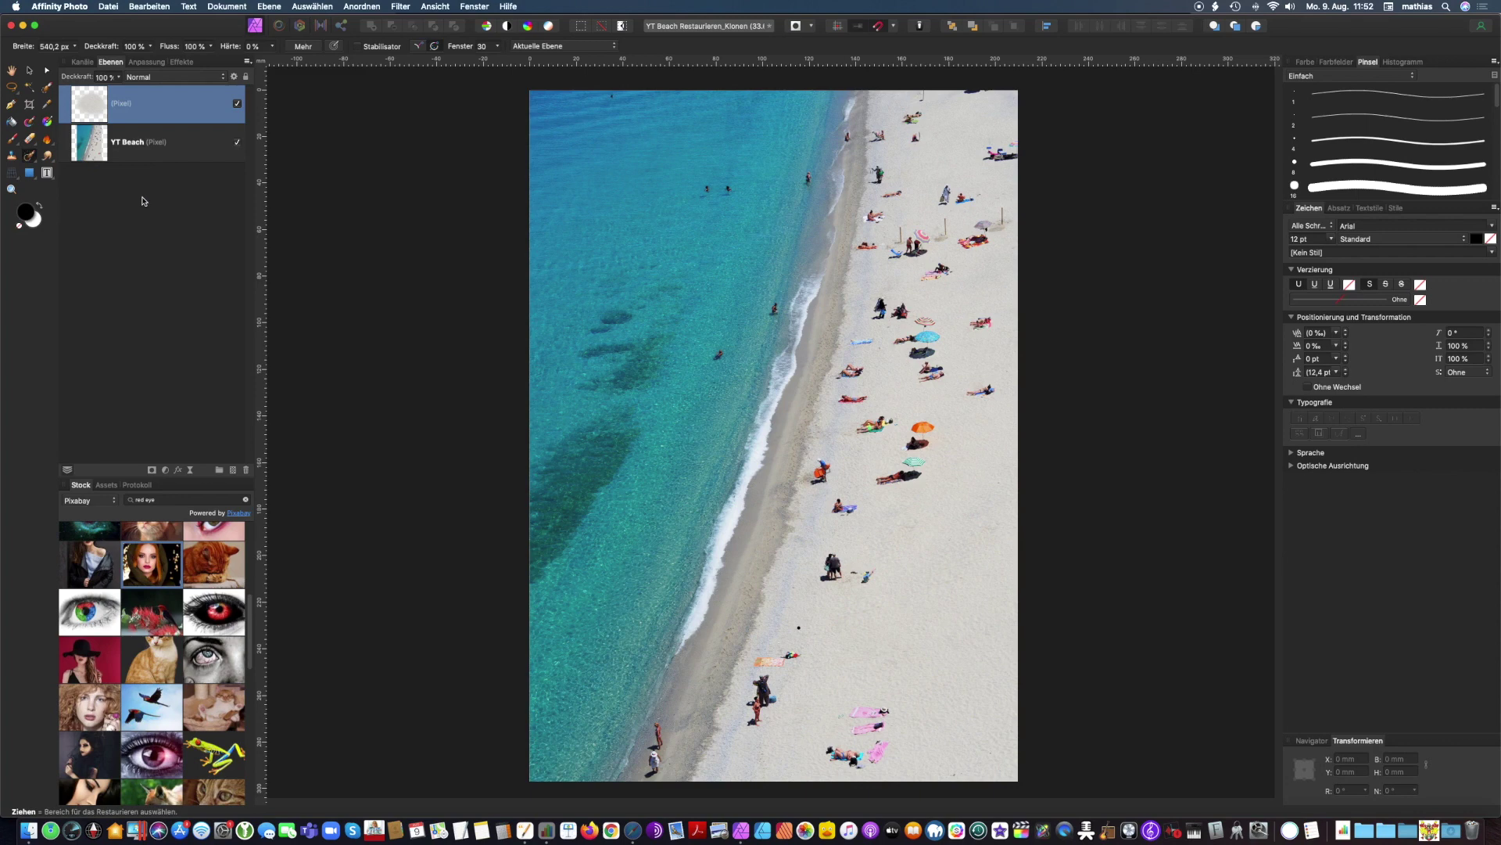
pyautogui.click(588, 50)
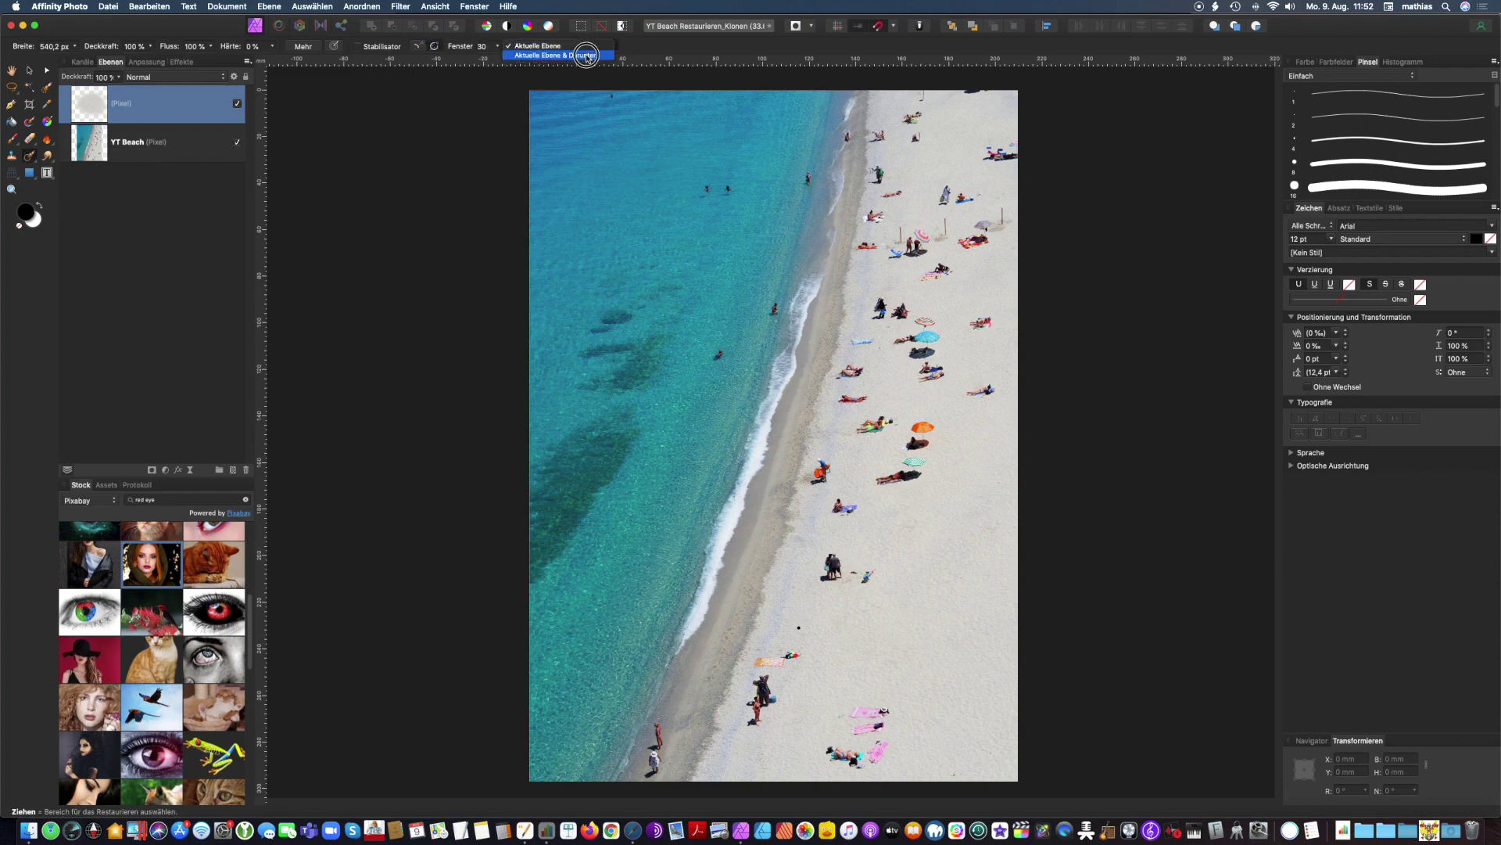
pyautogui.click(587, 56)
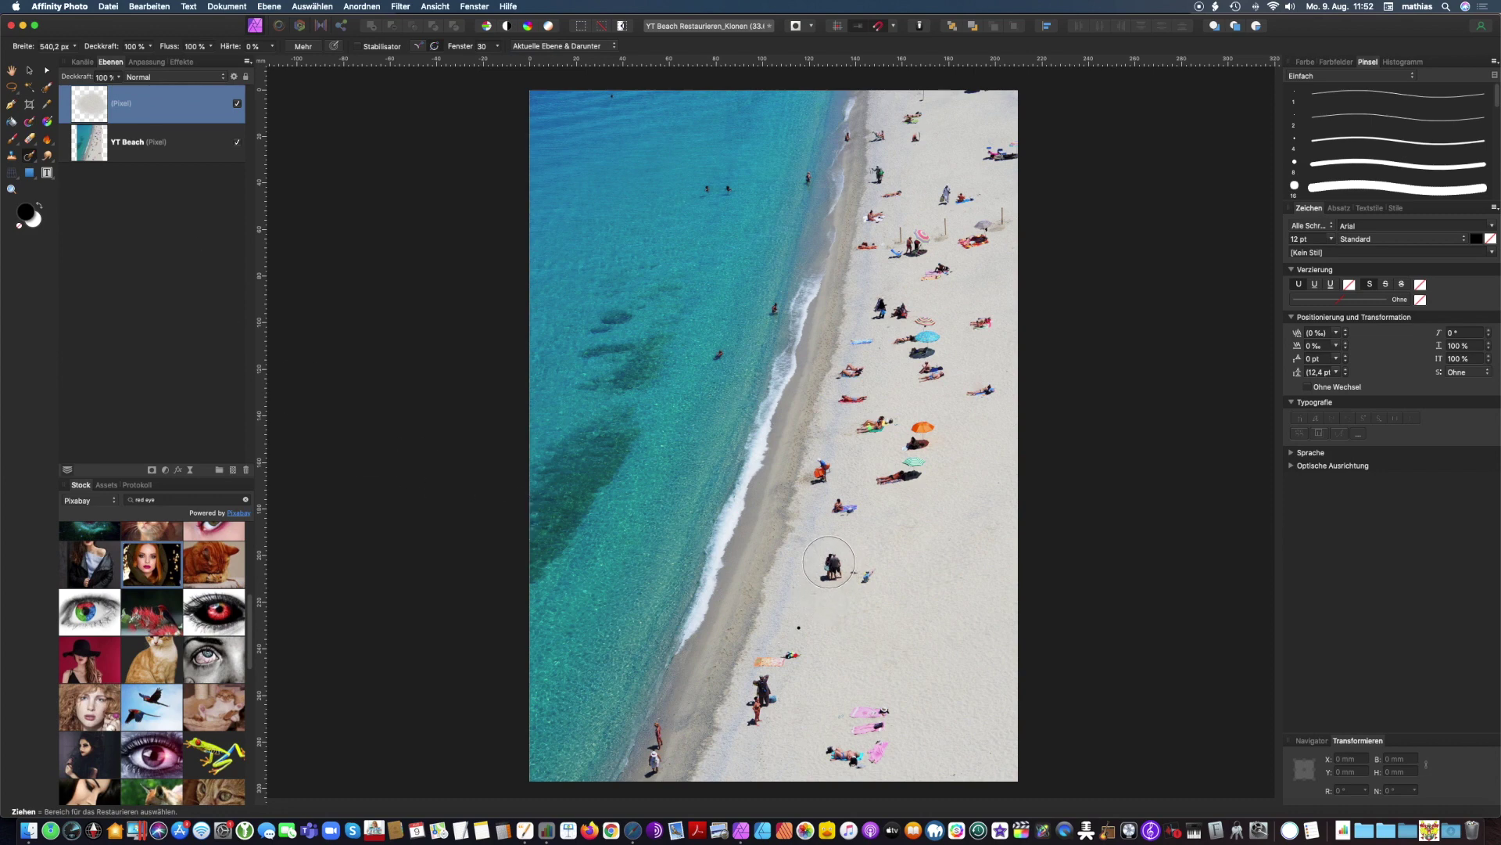
pyautogui.moveTo(818, 559); pyautogui.dragTo(851, 583)
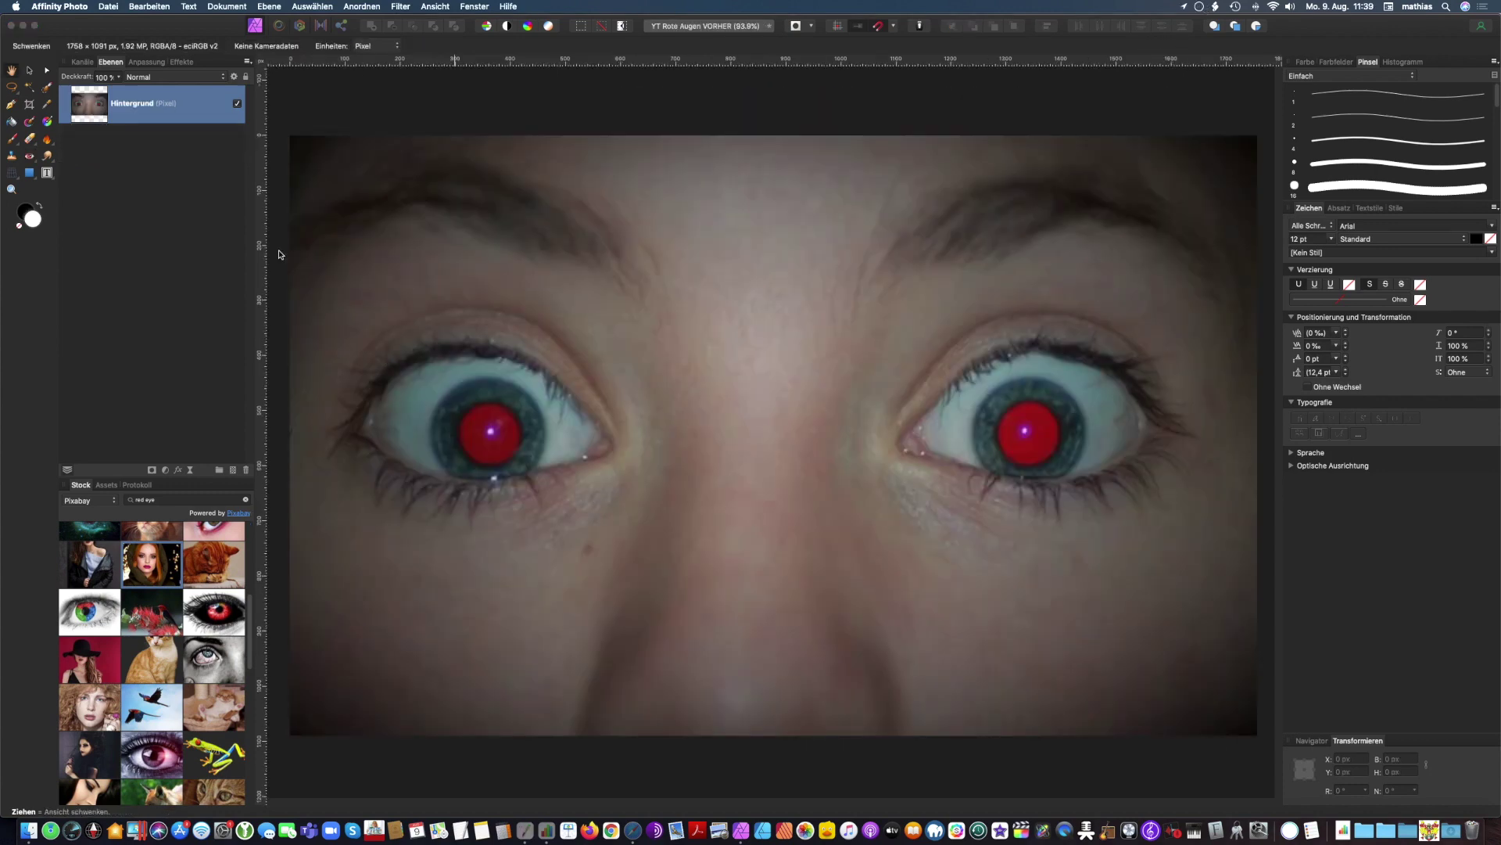
# Zoom in and darken the left pupil with repeated Red Eye Removal rectangles
pyautogui.click(29, 156)
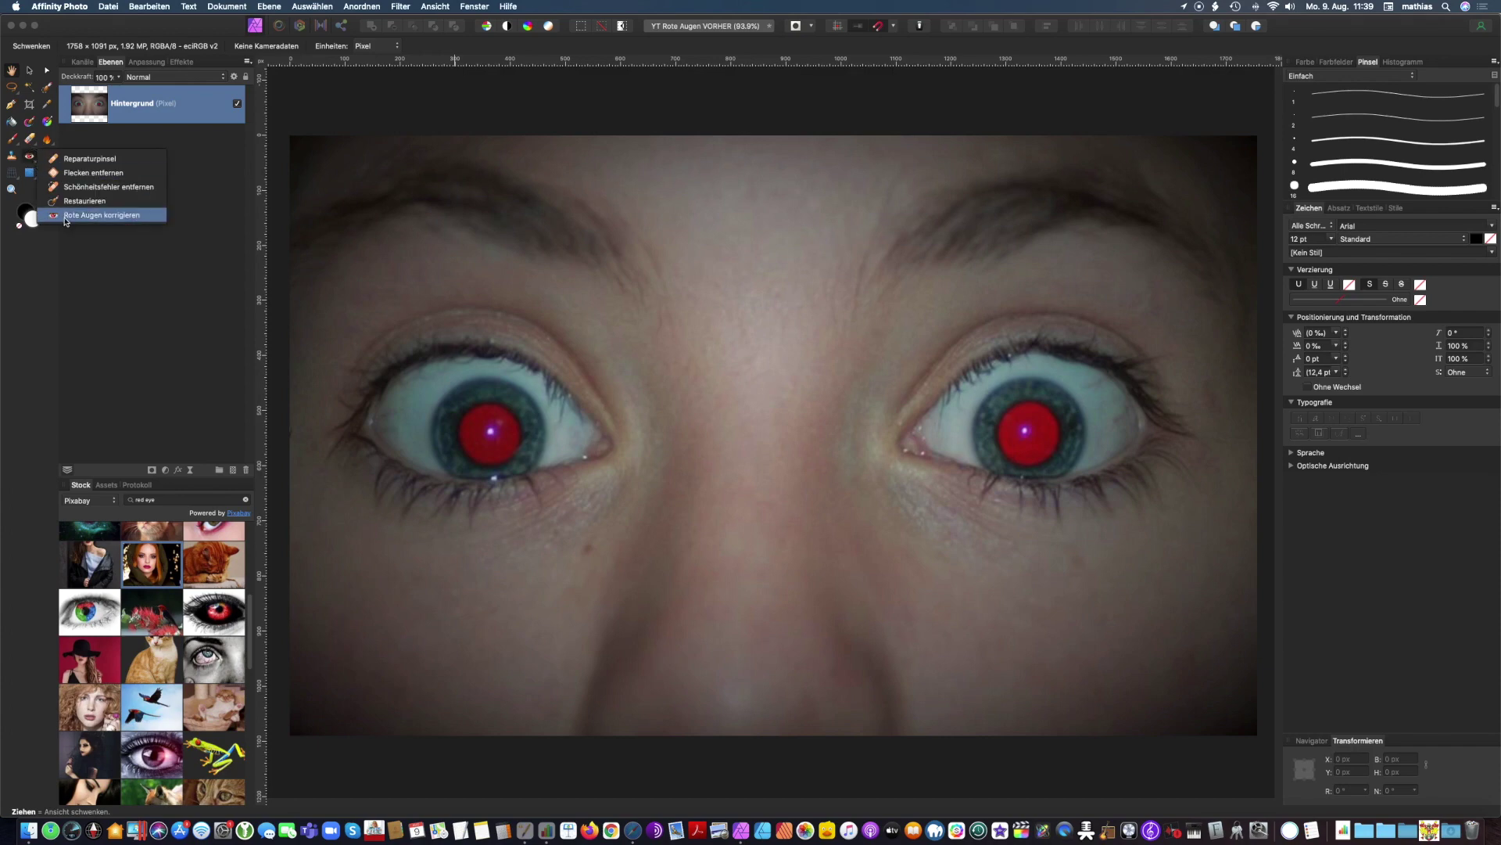
pyautogui.click(69, 219)
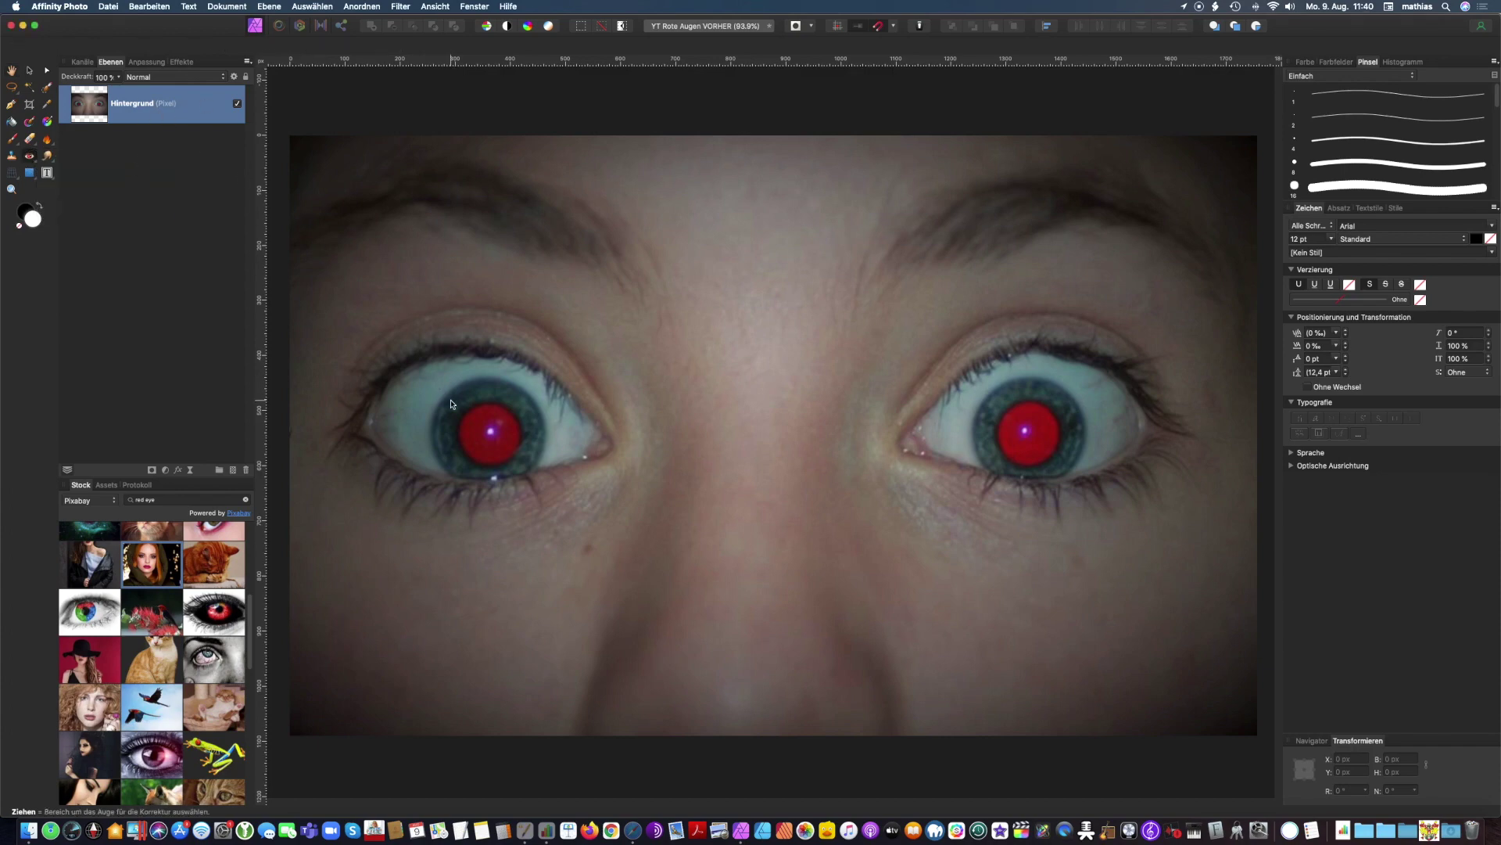
pyautogui.scroll(2, 456, 426)
pyautogui.scroll(5, 456, 426)
pyautogui.scroll(2, 462, 327)
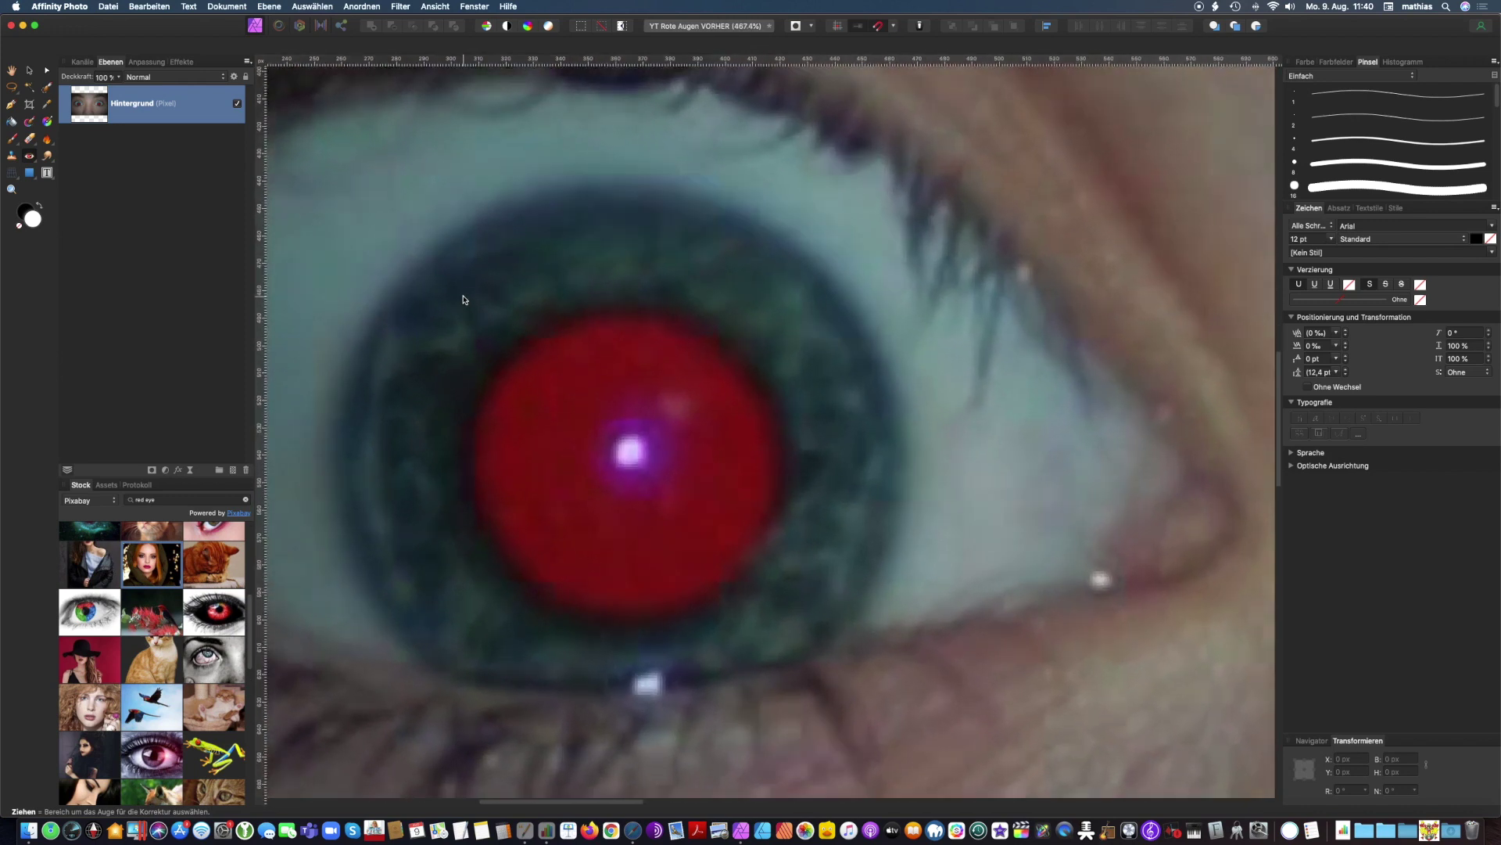
pyautogui.moveTo(464, 296)
pyautogui.mouseDown()
pyautogui.moveTo(748, 652)
pyautogui.moveTo(803, 658)
pyautogui.mouseUp()
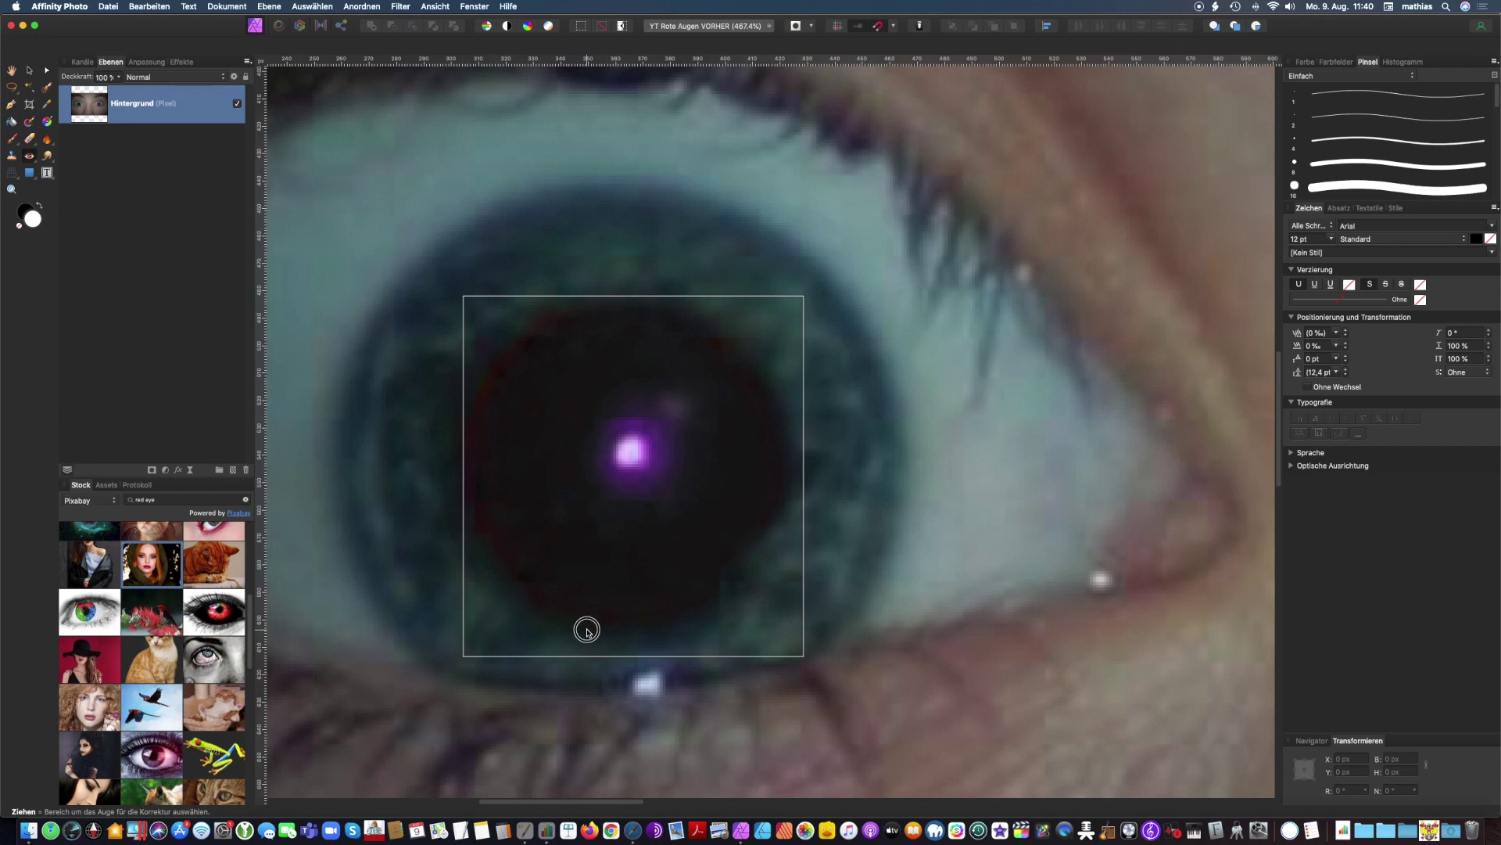
pyautogui.moveTo(451, 292); pyautogui.dragTo(813, 671)
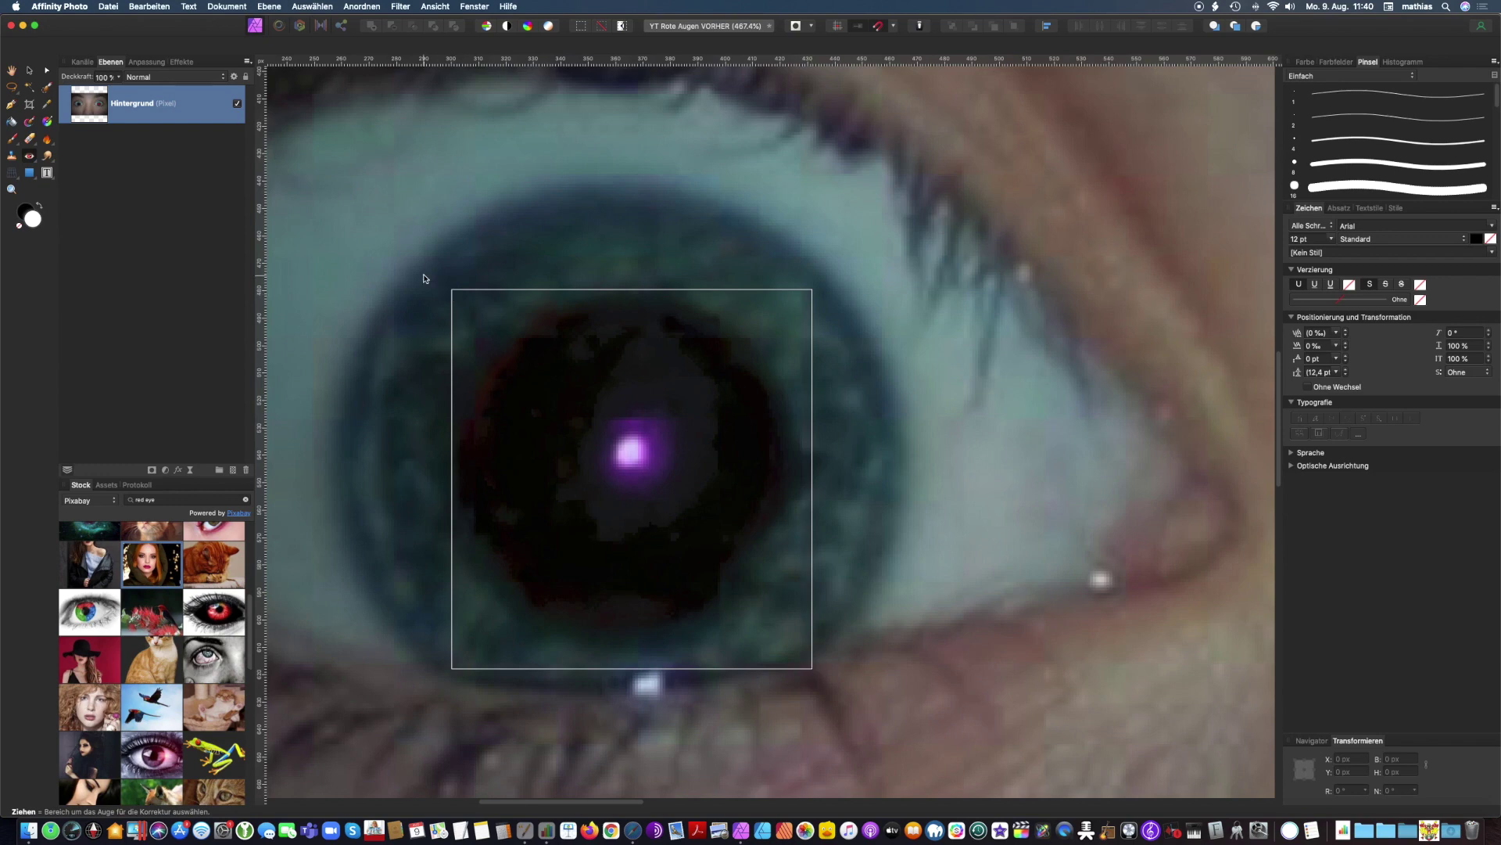
pyautogui.moveTo(437, 277); pyautogui.dragTo(830, 657)
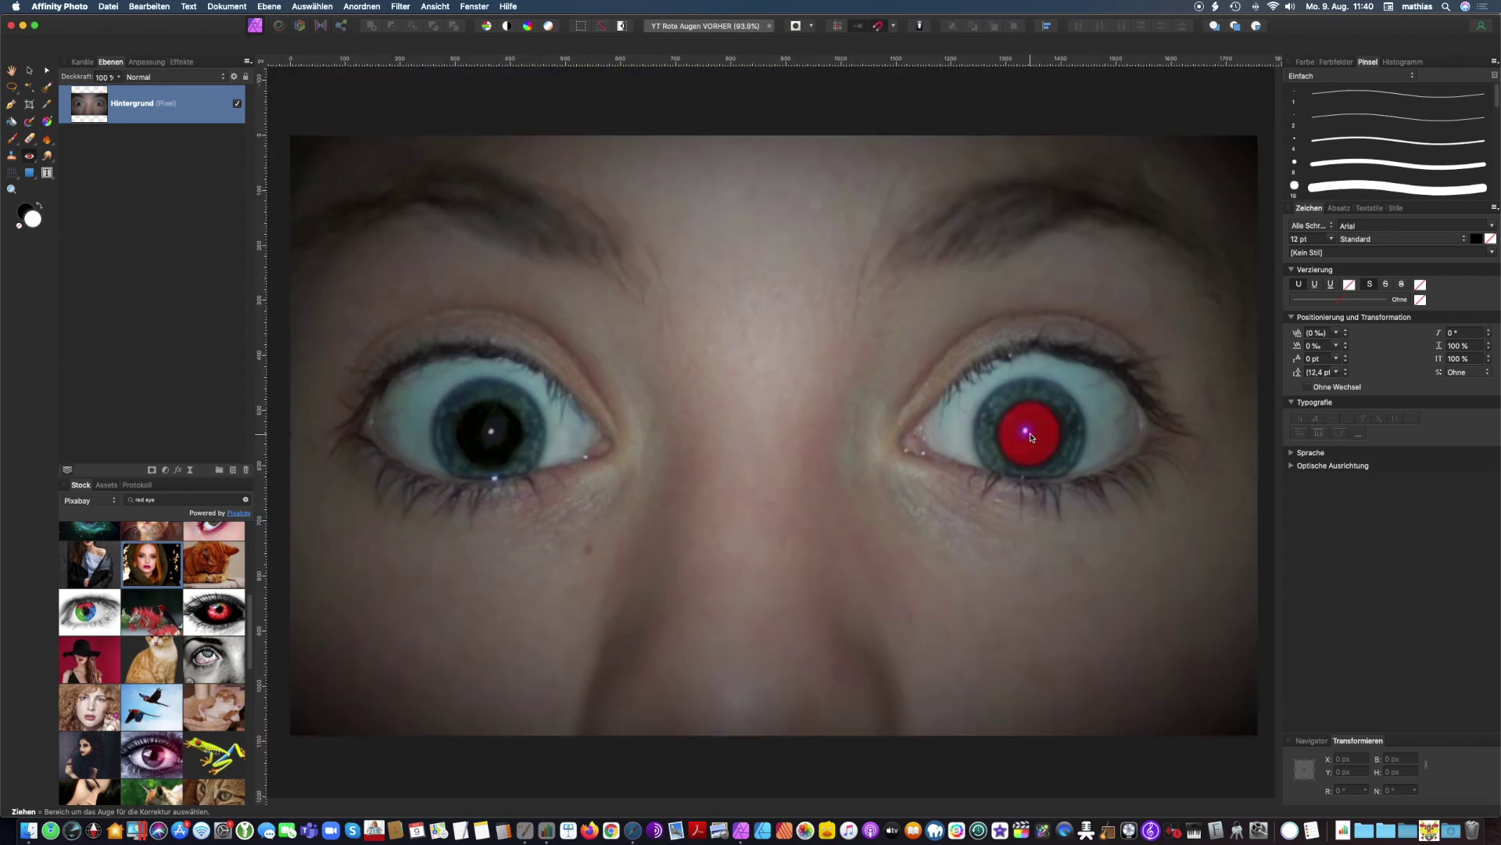
# Clear the red from the right pupil with Red Eye Removal, then fit the photo to view
pyautogui.hscroll(5, 1031, 438)
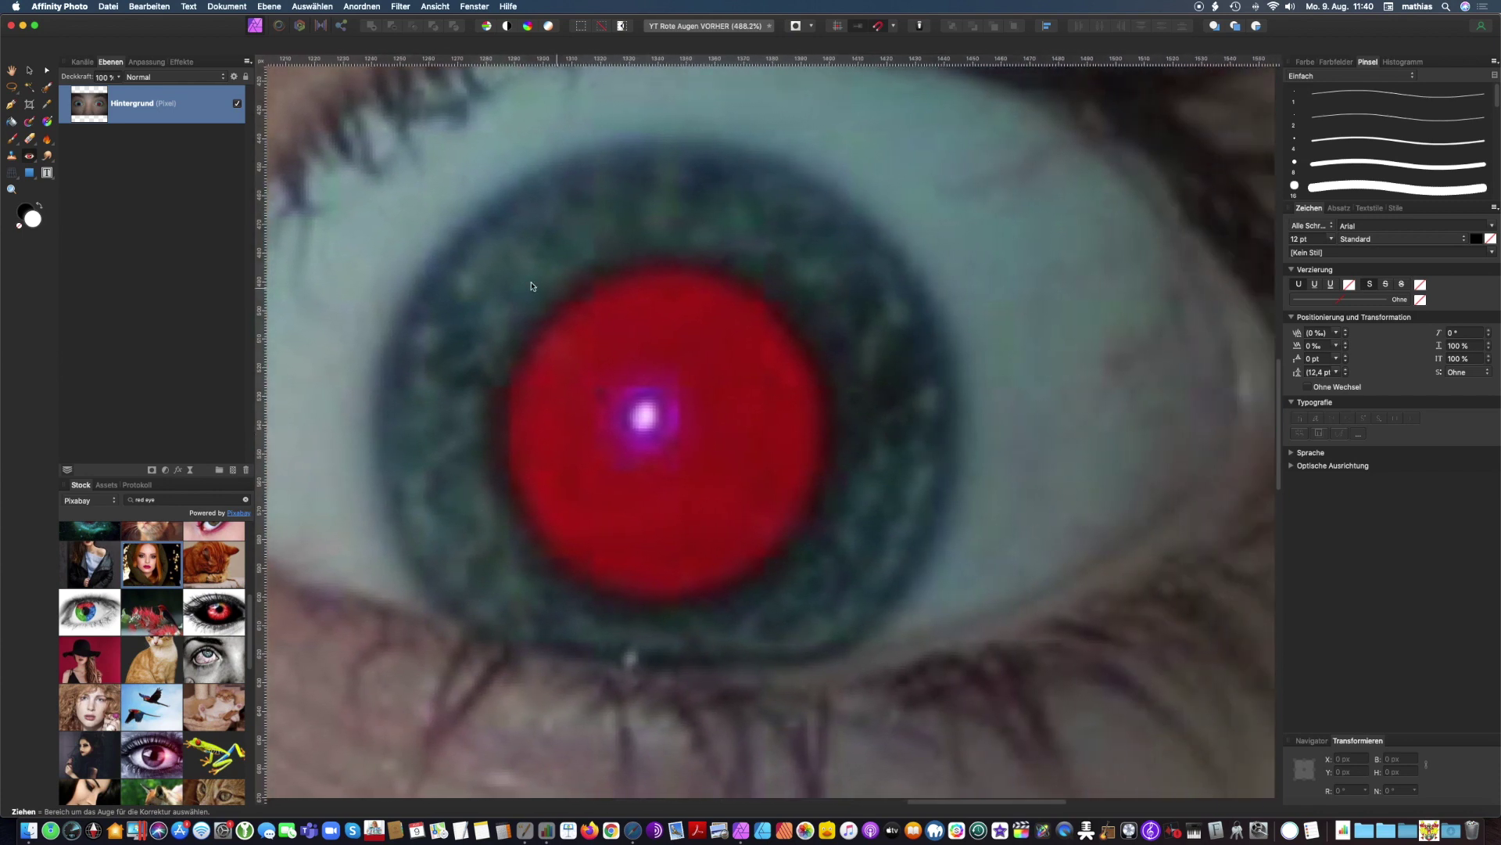
pyautogui.moveTo(496, 243); pyautogui.dragTo(858, 647)
pyautogui.moveTo(477, 223); pyautogui.dragTo(859, 670)
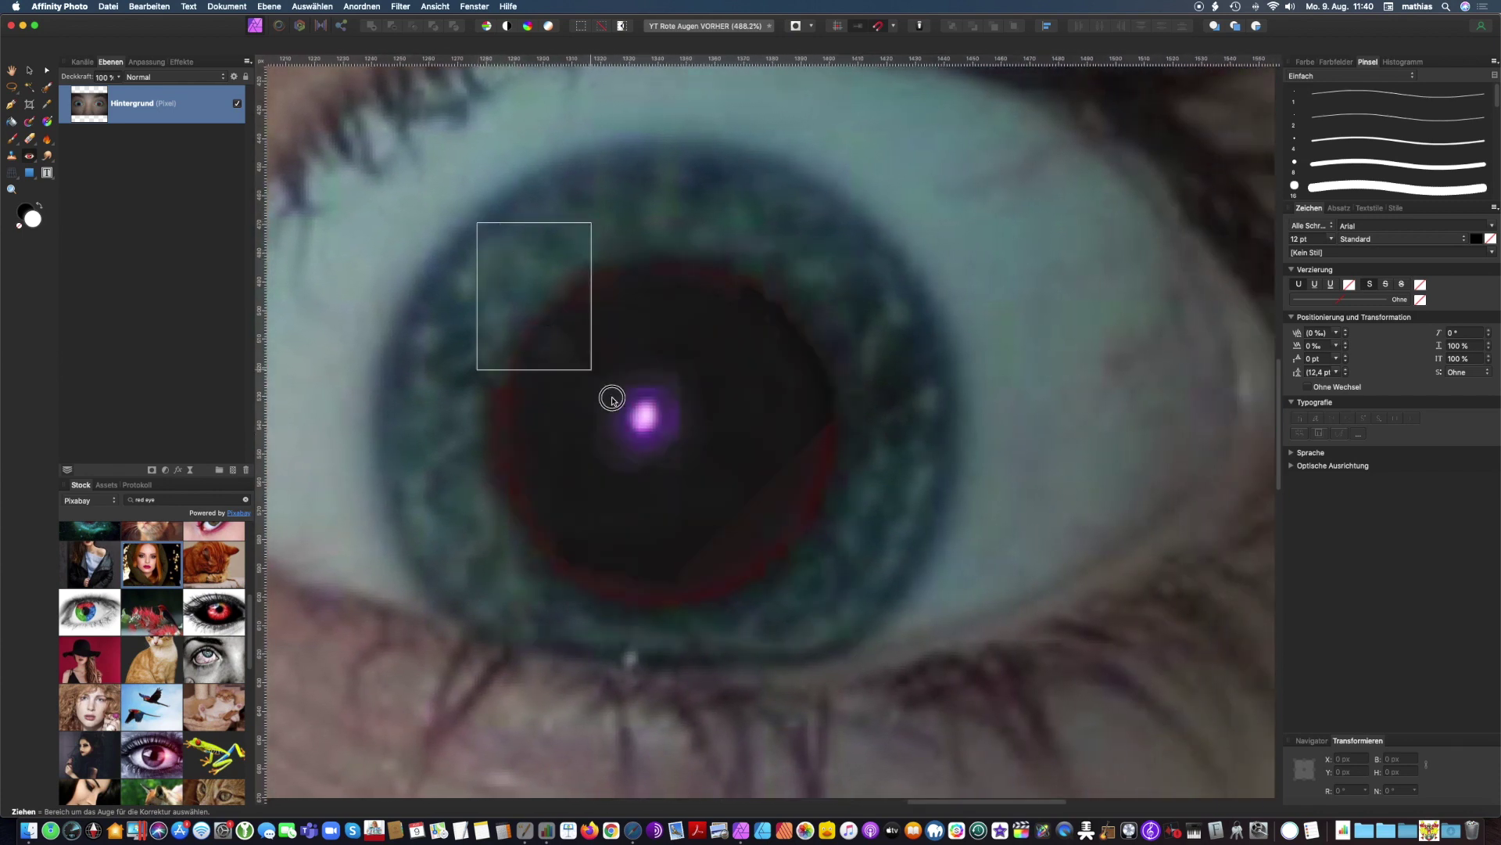
pyautogui.press('super+0')
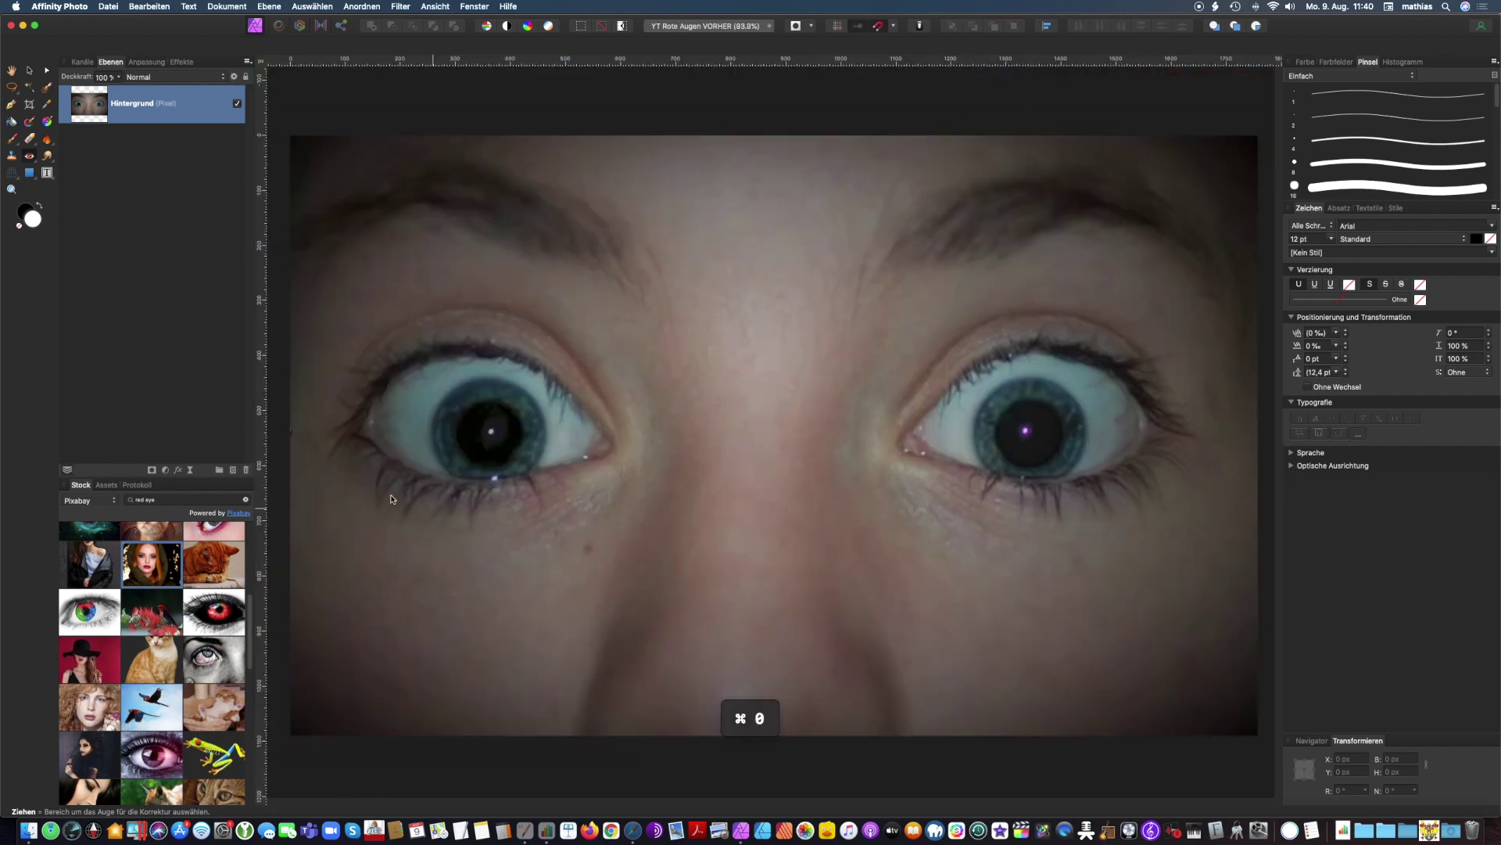